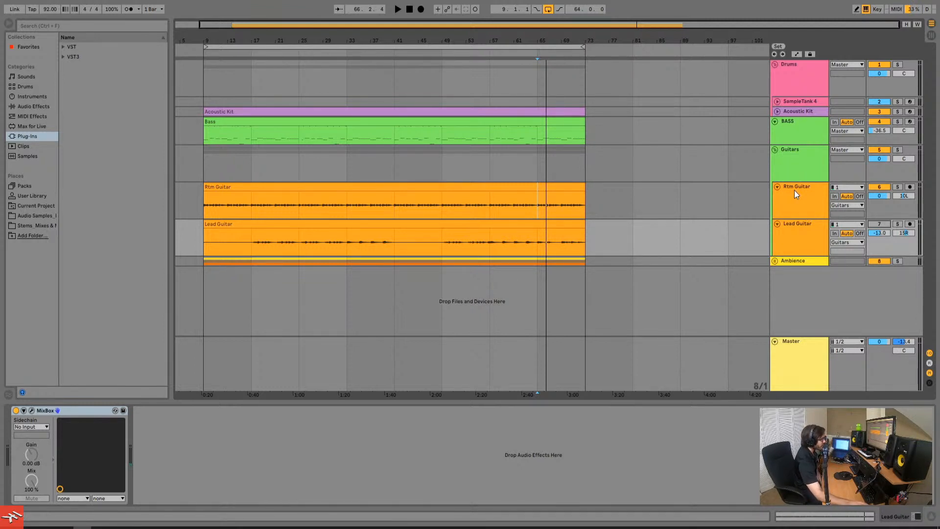
# Review the Audio and Link/MIDI preferences, then close the Preferences window
pyautogui.click(93, 1)
pyautogui.click(172, 274)
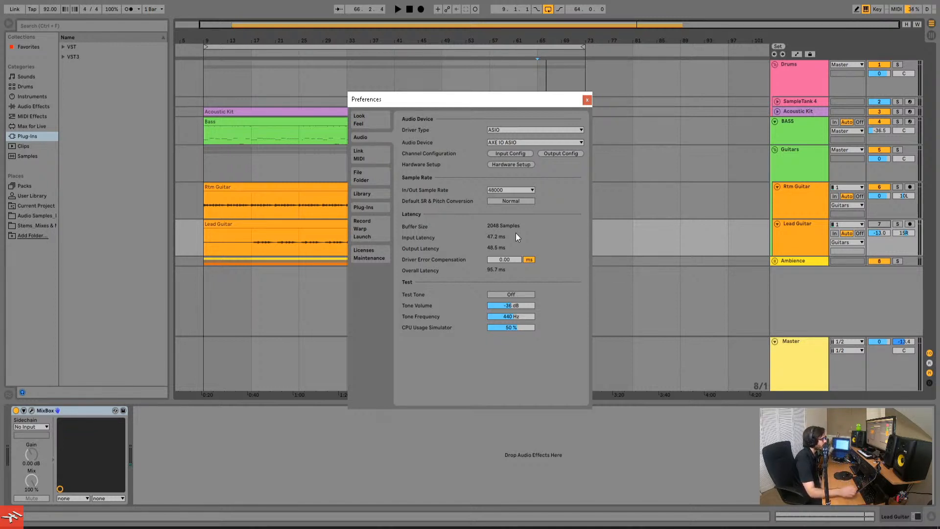
pyautogui.click(382, 160)
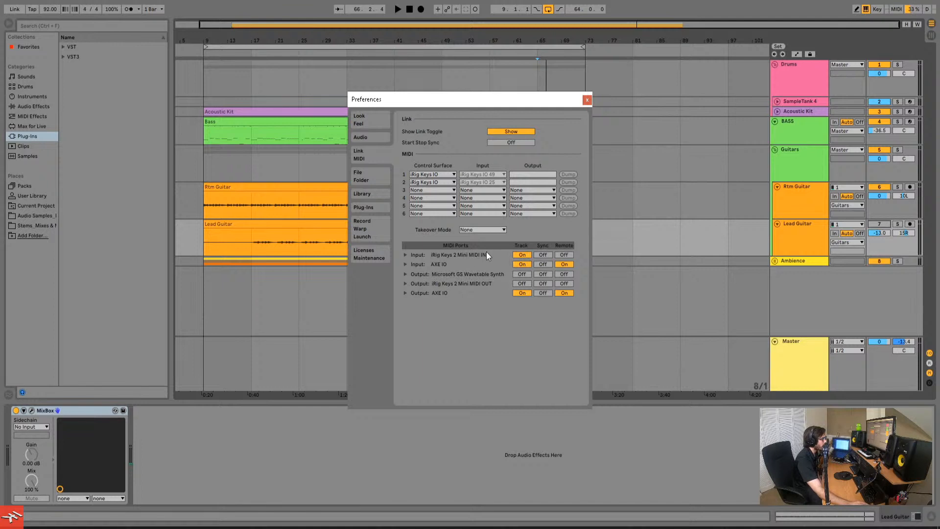
pyautogui.click(586, 101)
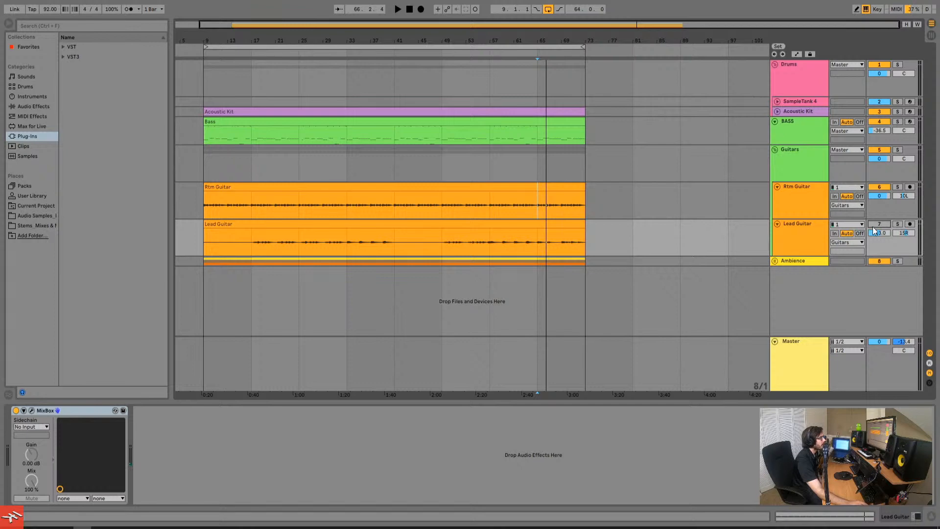
# Inspect MixBox on the Rtm Guitar track in its four-slot, eight-slot and slot-level fader views, then close it
pyautogui.click(254, 185)
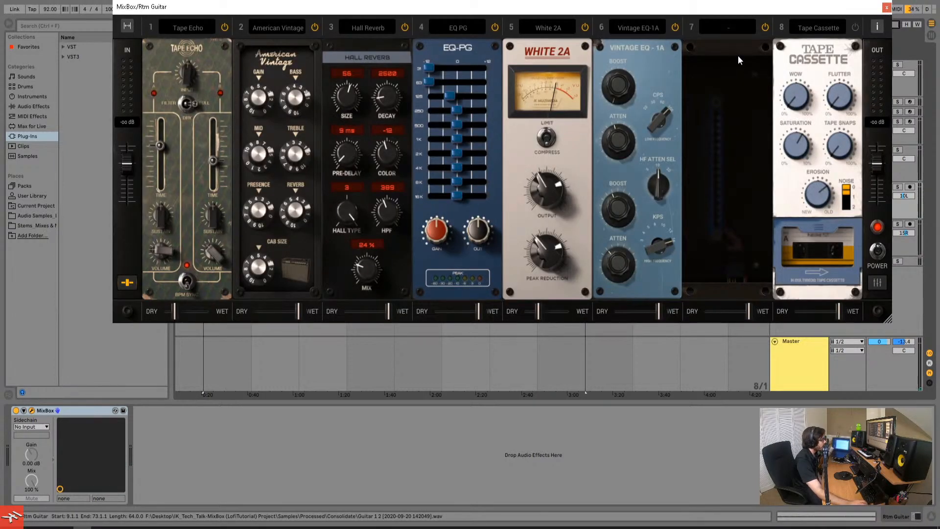
pyautogui.click(127, 26)
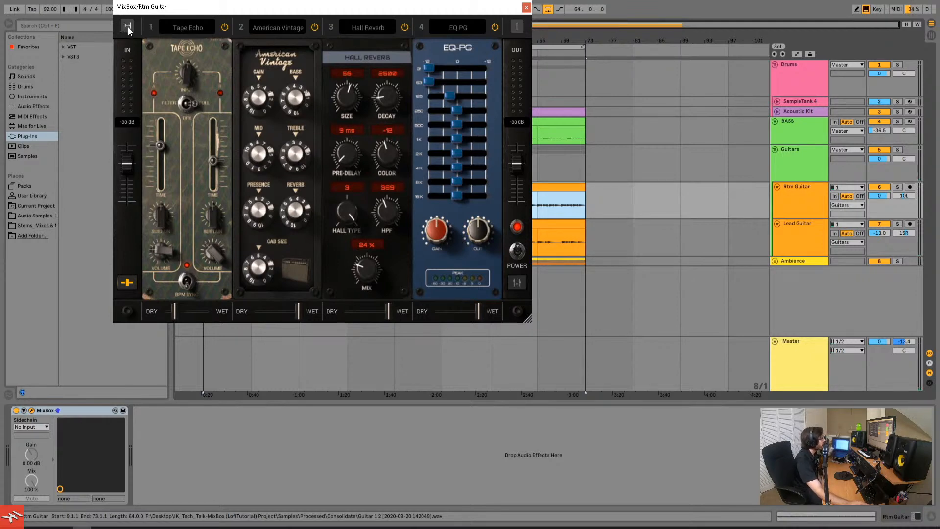
pyautogui.click(129, 30)
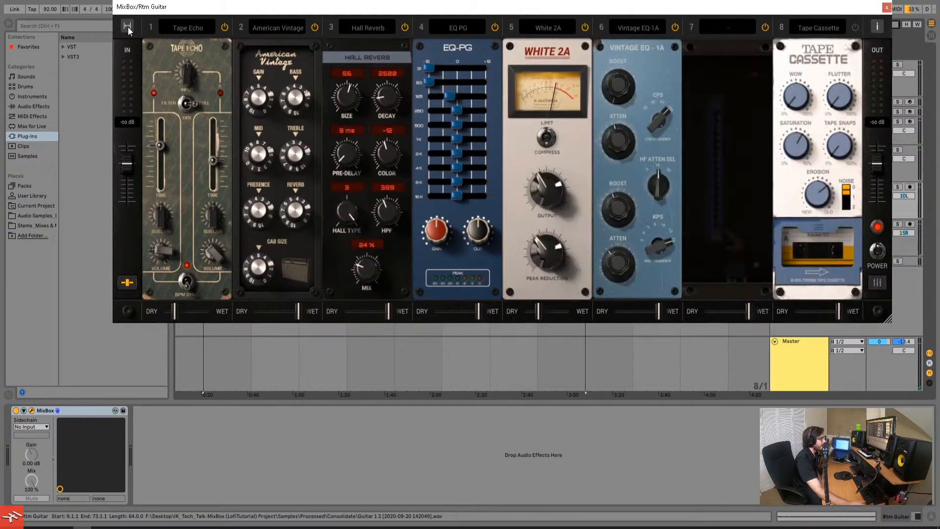
pyautogui.moveTo(888, 323); pyautogui.dragTo(770, 329)
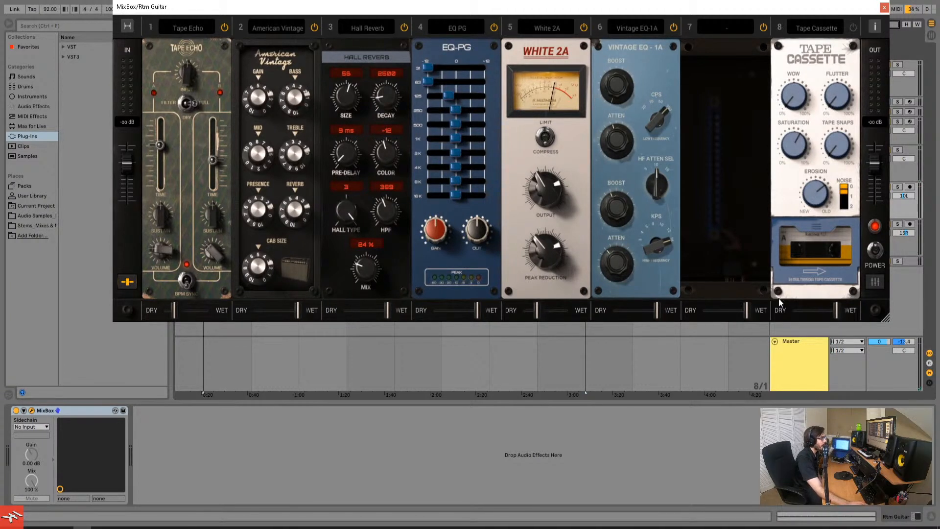
pyautogui.click(872, 284)
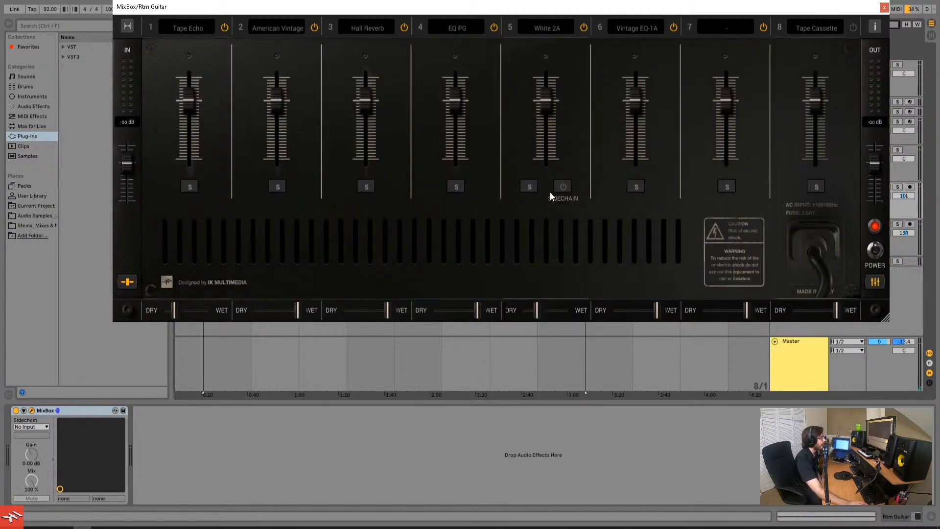
pyautogui.click(875, 282)
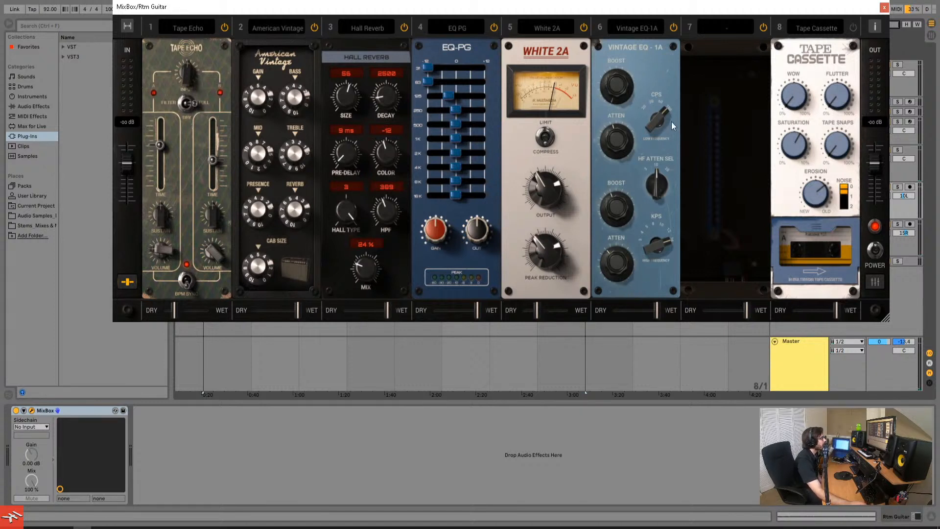
pyautogui.click(885, 7)
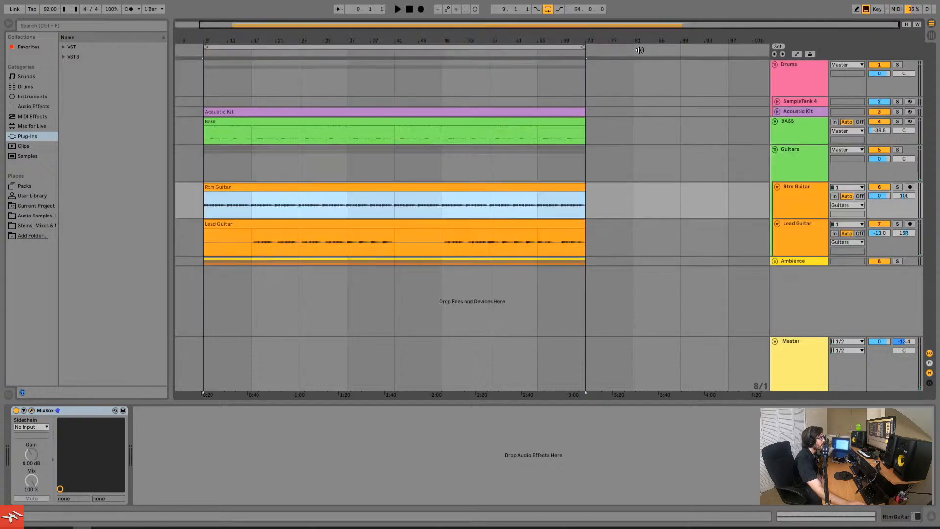
# Play the full arrangement from bar 9 to hear the mix, then stop playback
pyautogui.click(258, 72)
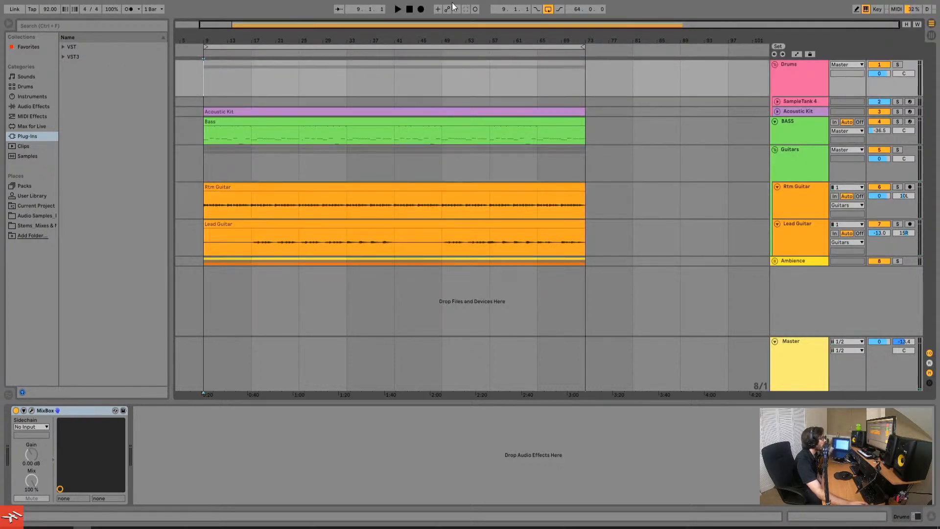
pyautogui.click(396, 10)
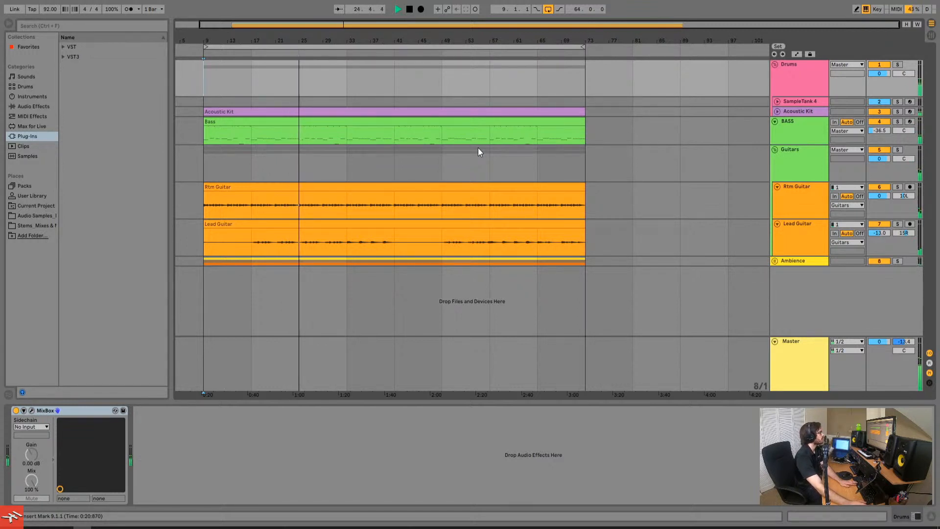
pyautogui.press('space')
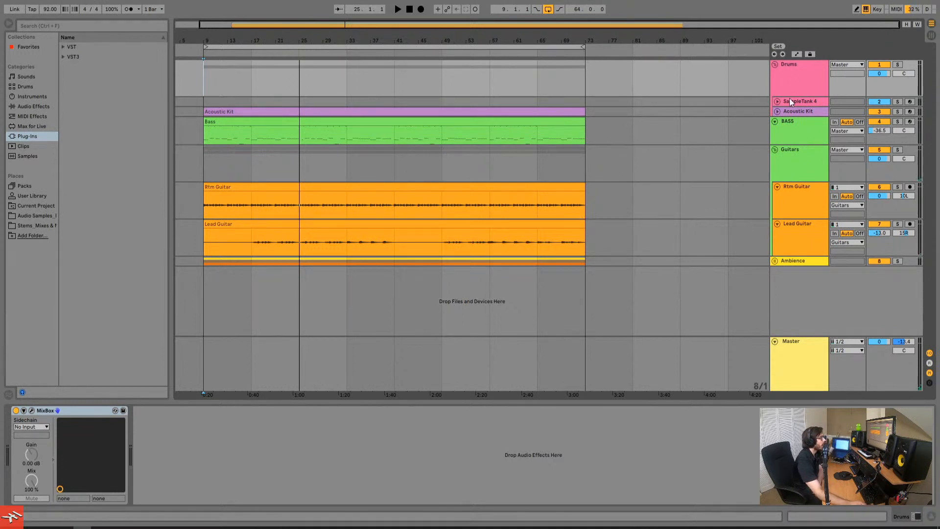
# Solo the Rtm Guitar track and bypass its MixBox effect
pyautogui.click(816, 139)
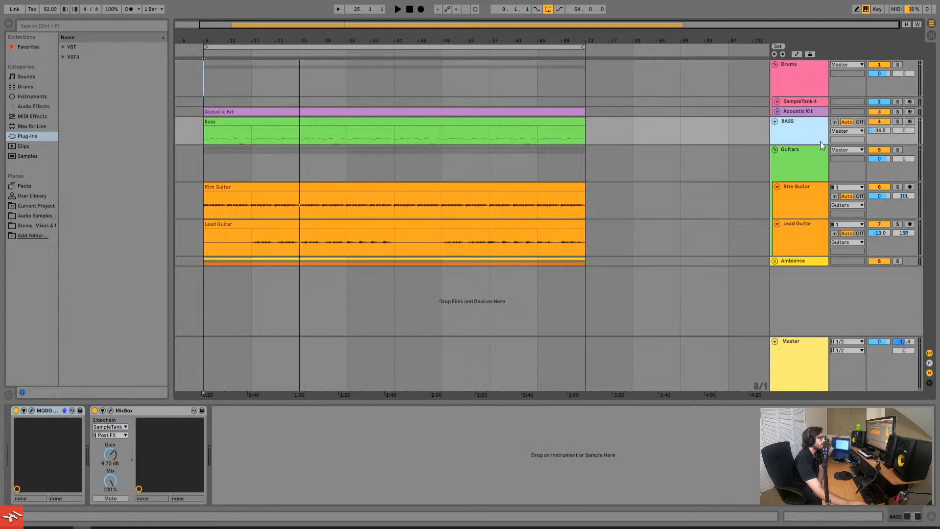
pyautogui.click(804, 89)
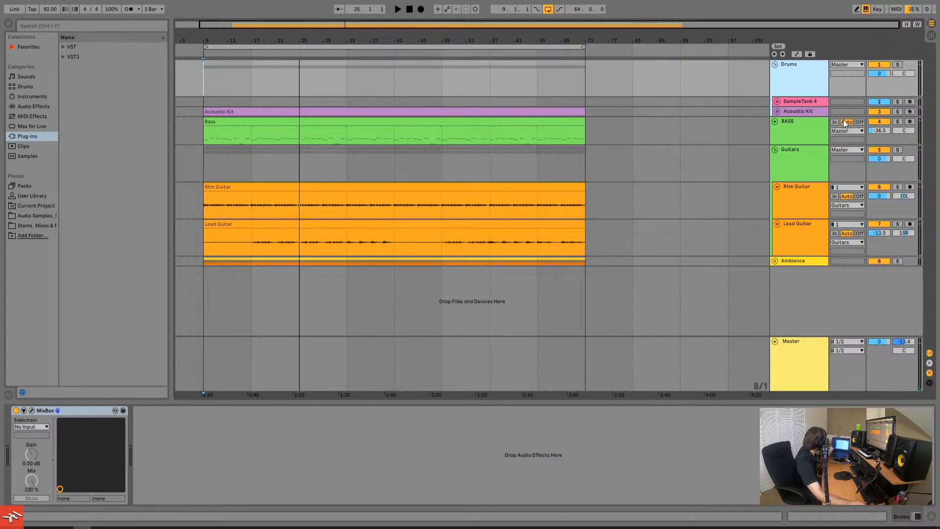
pyautogui.click(806, 194)
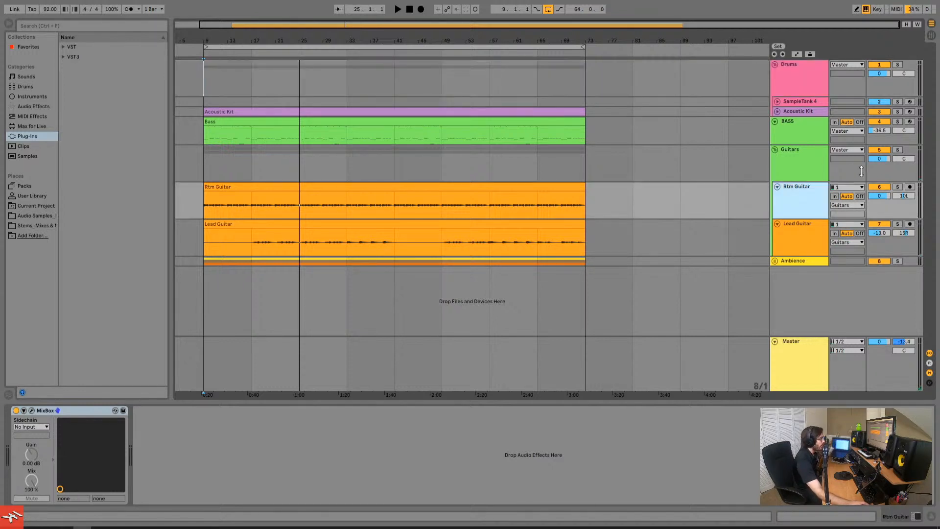
pyautogui.click(898, 186)
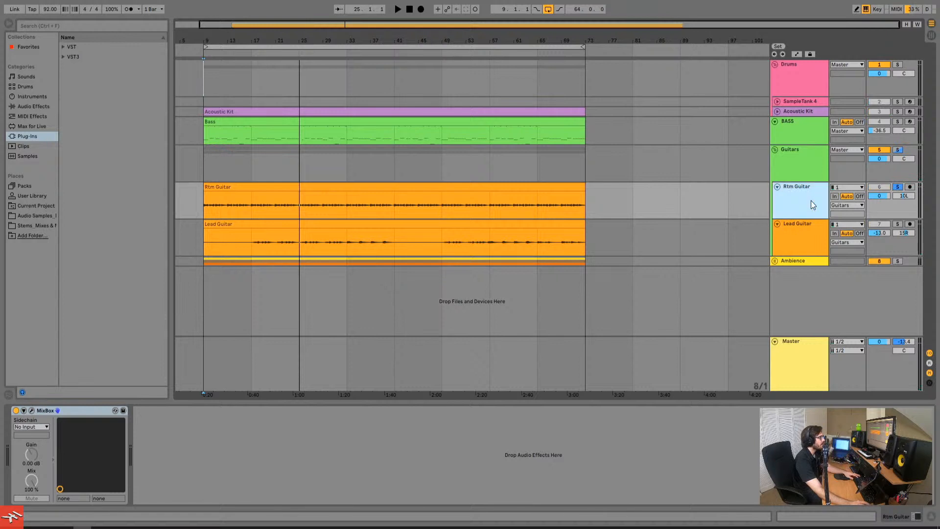
pyautogui.click(392, 189)
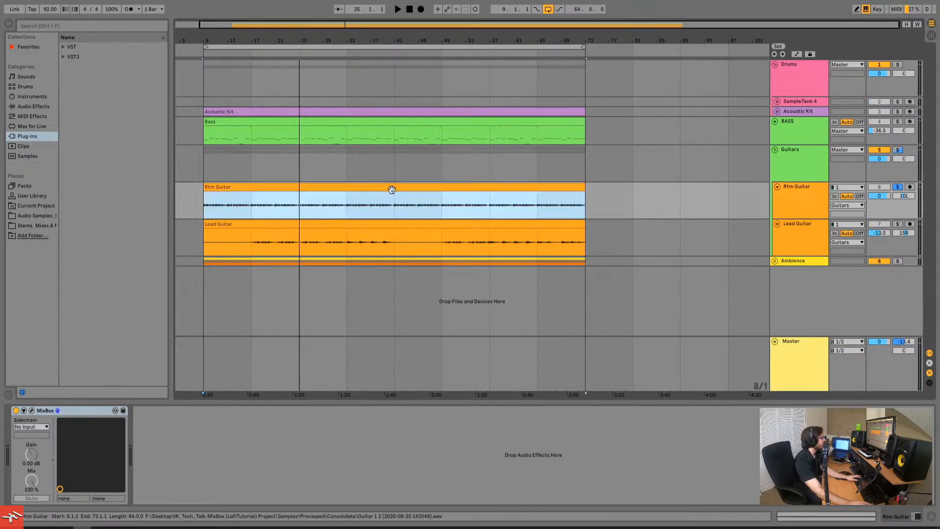
pyautogui.click(16, 411)
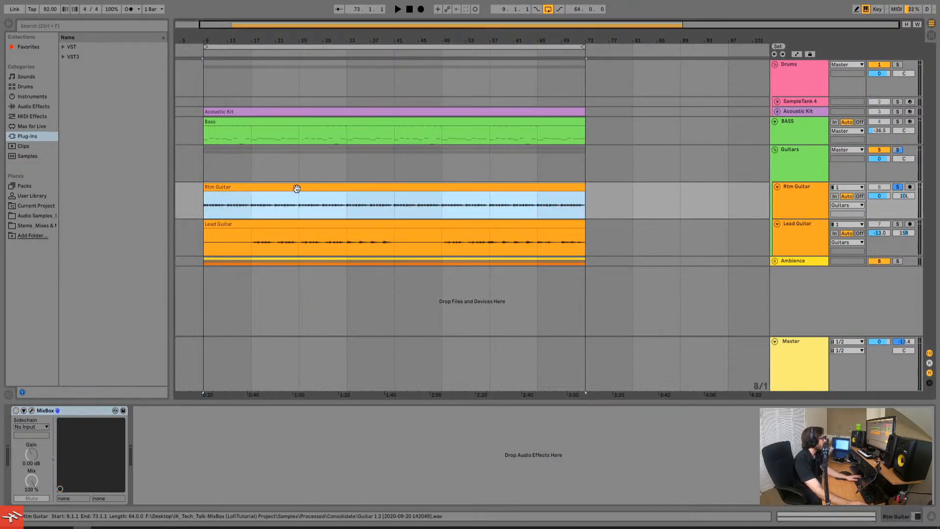
# Show the Rtm Guitar's MixBox rack, move its window lower, and audition the guitar without the effect
pyautogui.click(32, 410)
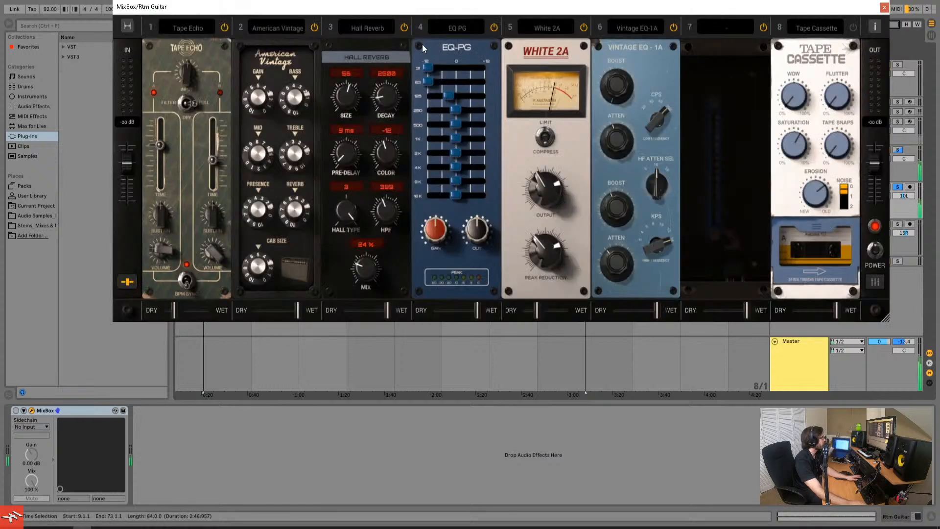
pyautogui.moveTo(431, 7); pyautogui.dragTo(418, 48)
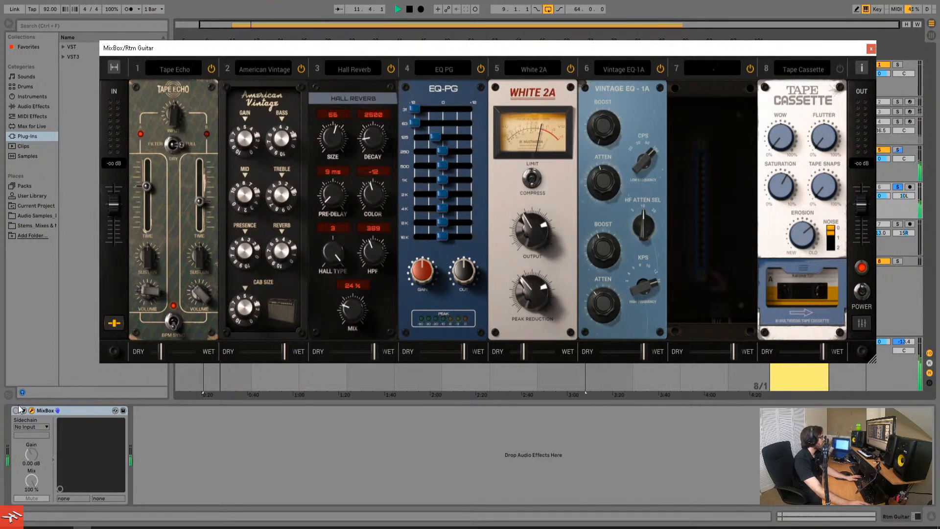
pyautogui.press('space')
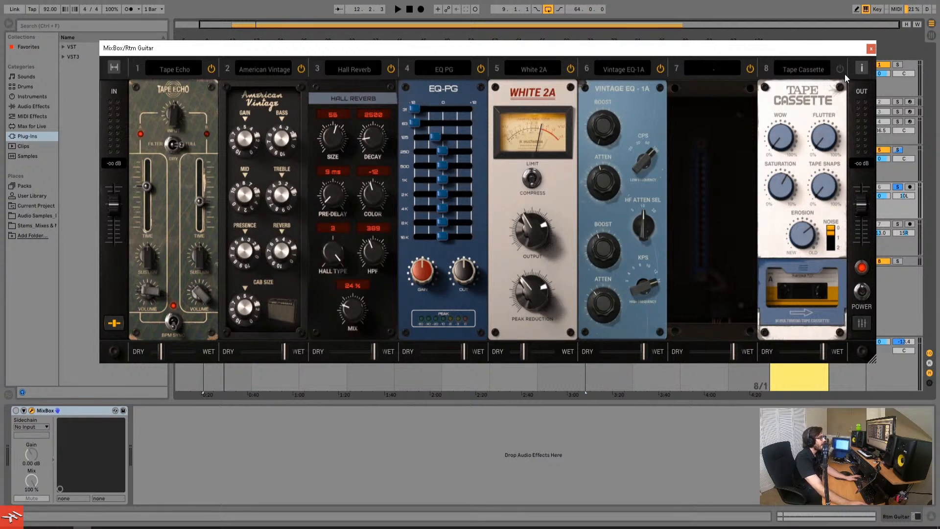
# Play the soloed rhythm guitar and toggle MixBox to compare dry and processed sound, leaving the effect enabled
pyautogui.press('space')
pyautogui.click(16, 411)
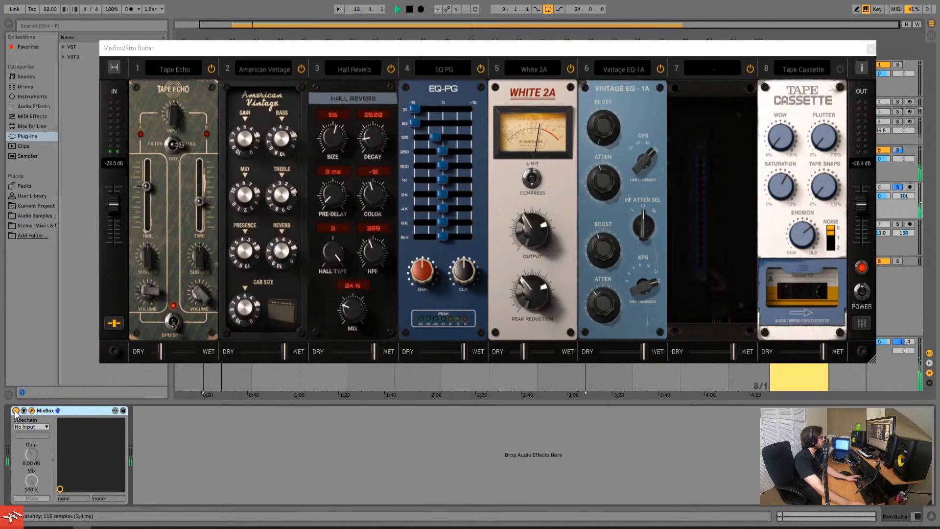
pyautogui.click(16, 411)
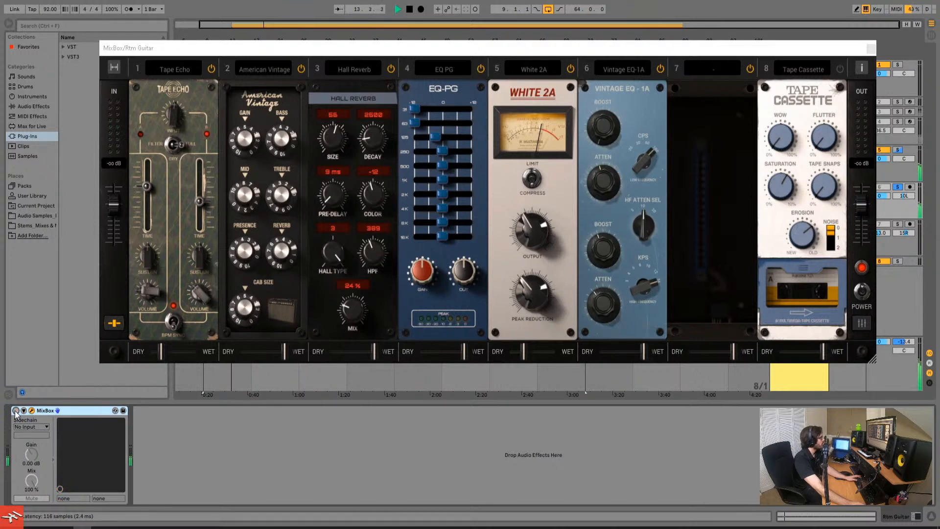
pyautogui.click(15, 411)
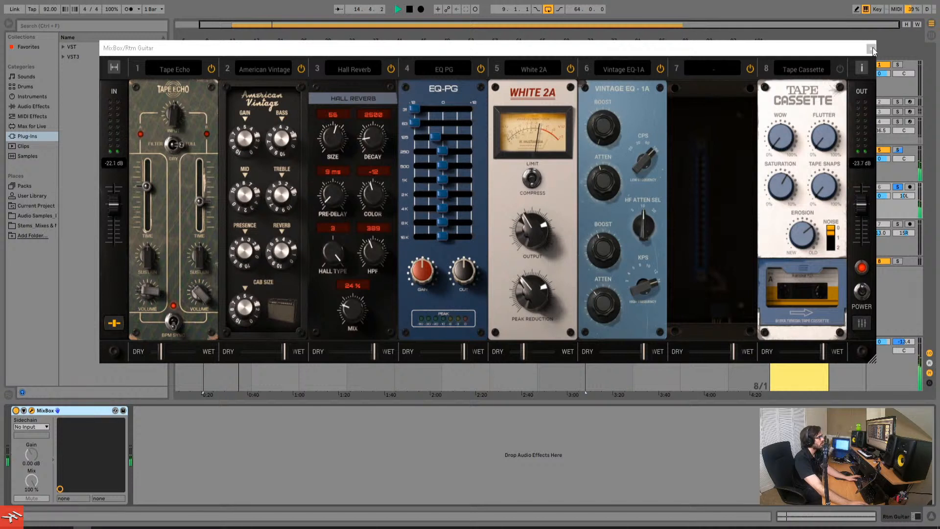
# Enable the Tape Cassette module in slot 8 during playback, then close the MixBox window and stop playback
pyautogui.click(838, 73)
pyautogui.moveTo(781, 185); pyautogui.dragTo(813, 258)
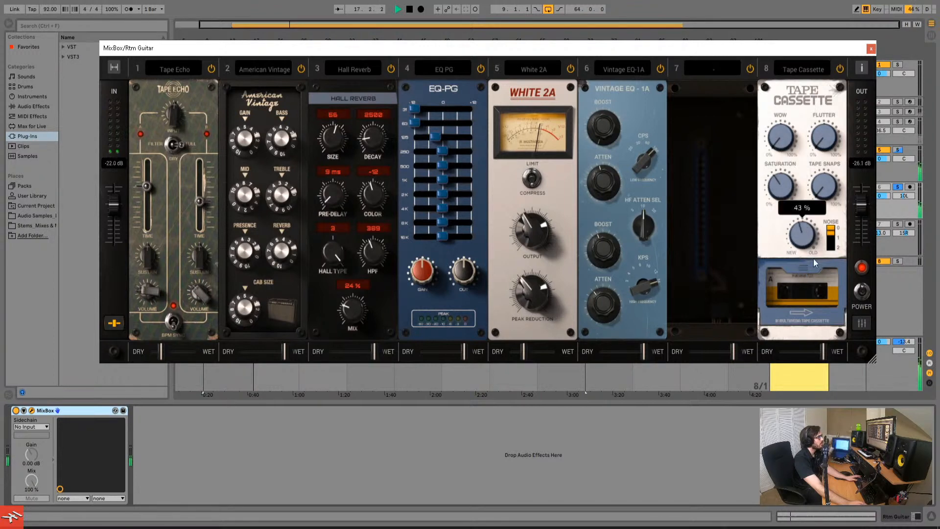
pyautogui.click(871, 48)
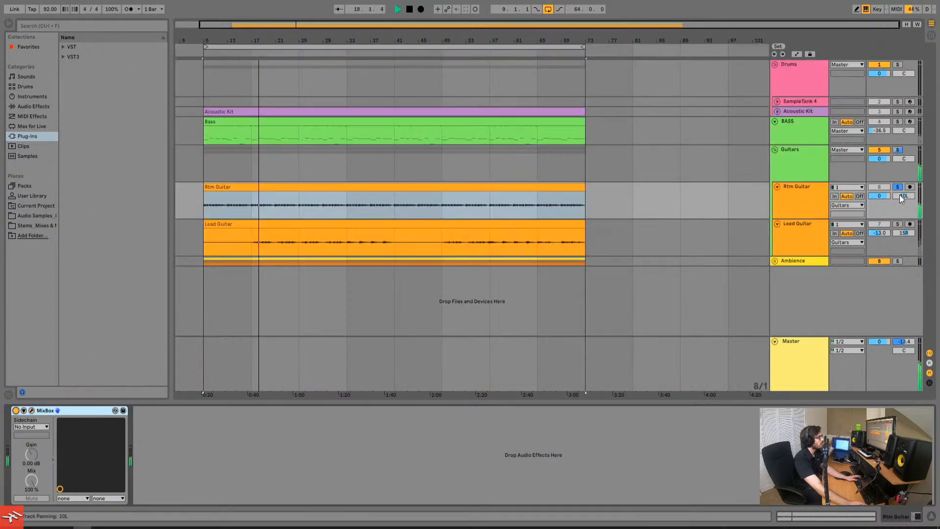
pyautogui.press('space')
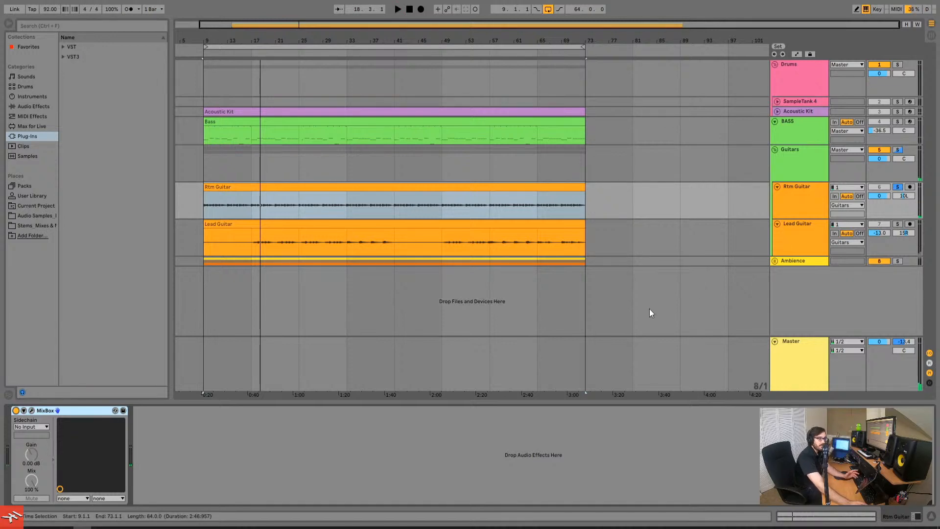
# Reopen MixBox on Rtm Guitar, show its preset bar, and browse the Guitar presets without loading one
pyautogui.click(31, 410)
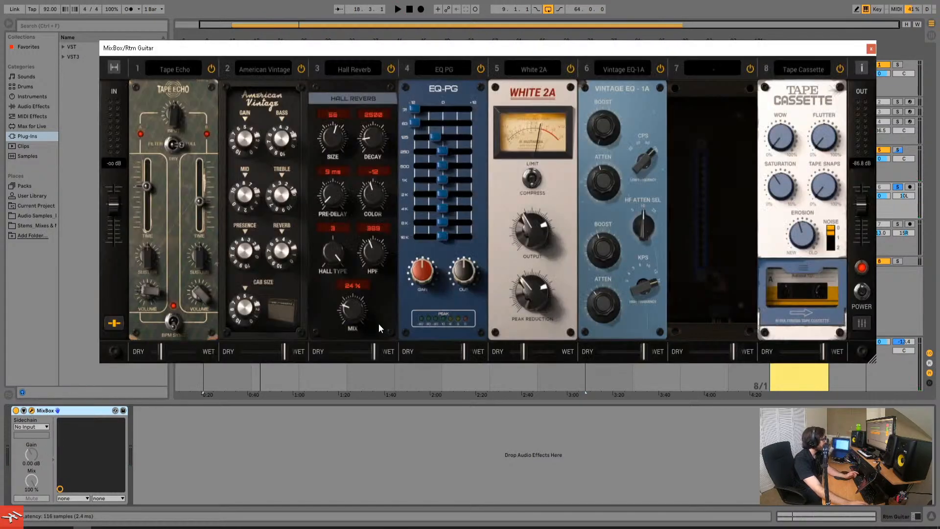
pyautogui.click(112, 324)
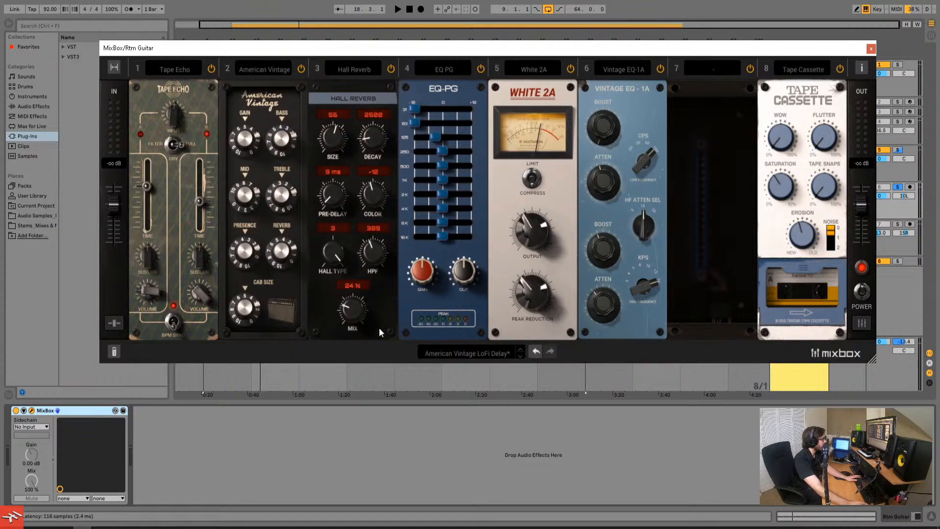
pyautogui.click(487, 351)
pyautogui.moveTo(451, 236)
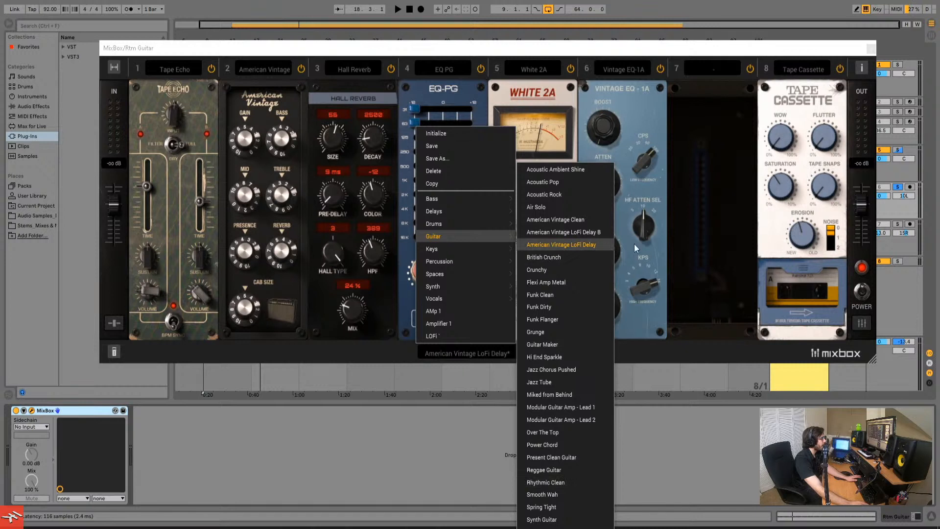
pyautogui.click(708, 234)
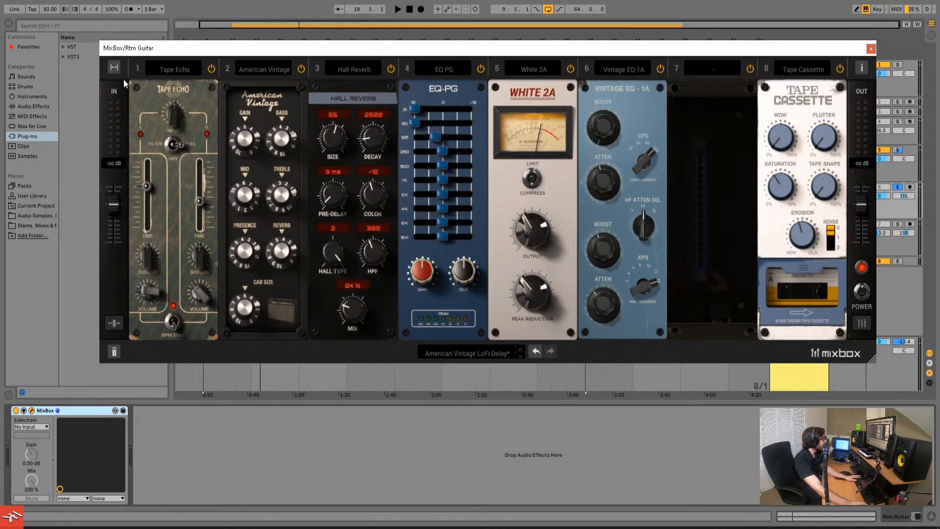
# View the individual module presets for Tape Echo and American Vintage, then return to the rack preset bar
pyautogui.click(112, 350)
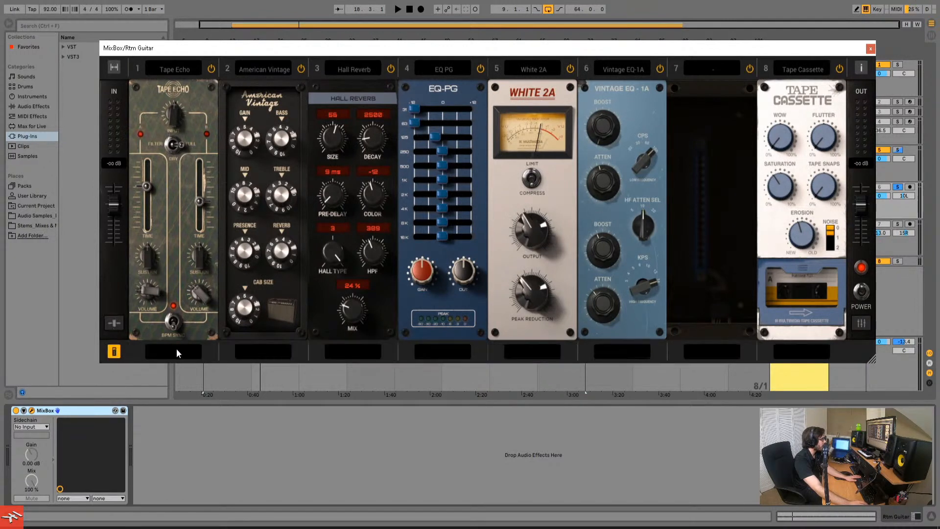
pyautogui.click(176, 350)
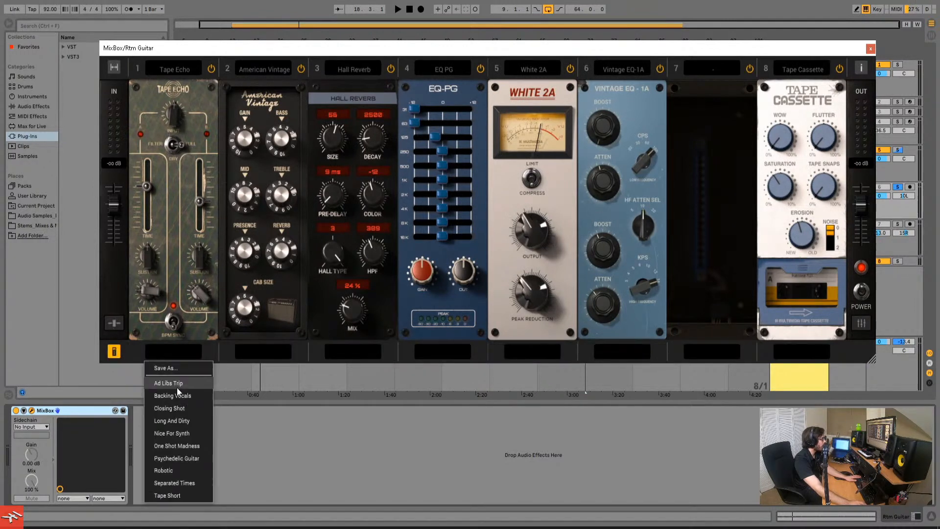
pyautogui.click(271, 351)
pyautogui.click(115, 351)
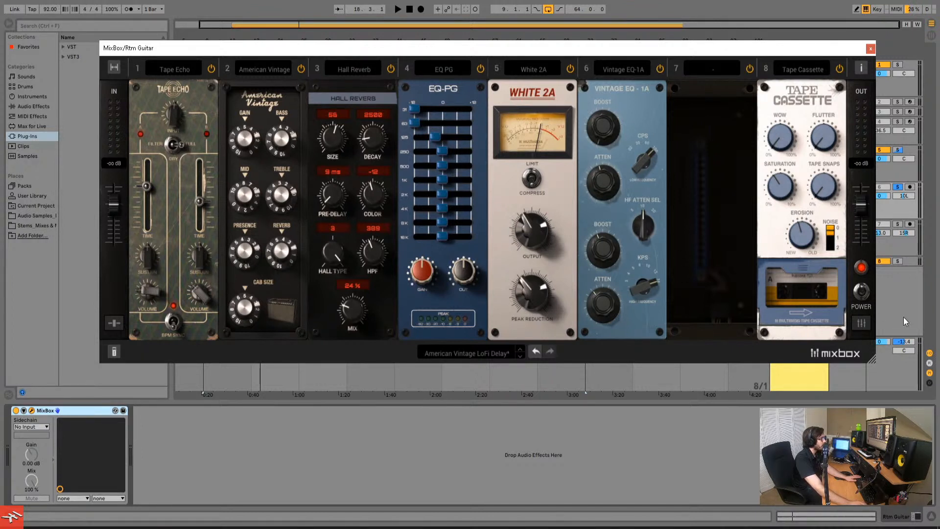
# View the rear of the Rtm Guitar rack with its per-slot faders, return to the modules, and close MixBox
pyautogui.click(861, 323)
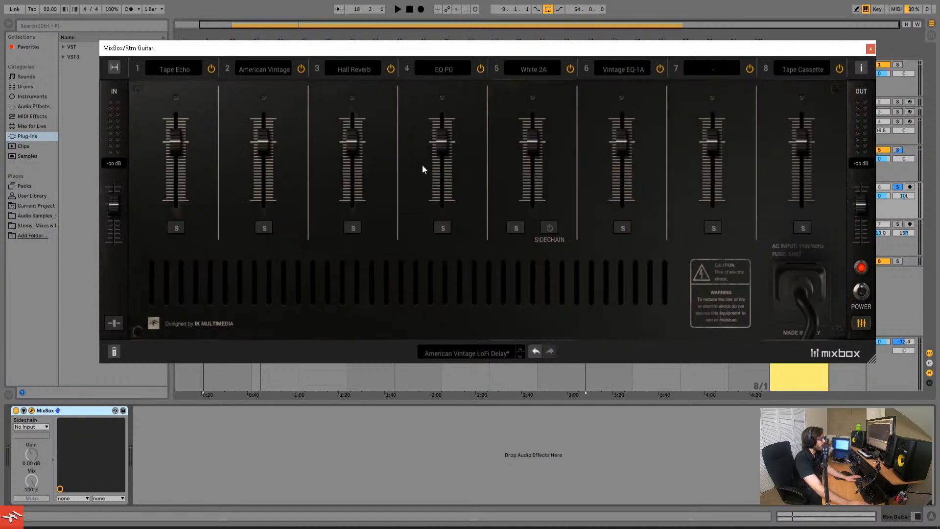
pyautogui.click(862, 323)
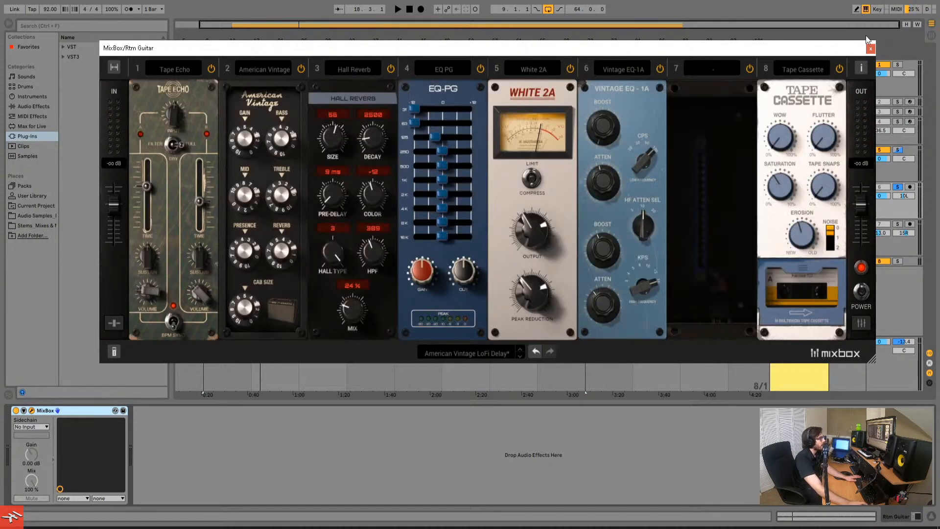
pyautogui.click(871, 49)
# Solo the Lead Guitar track and play it from bar 17 with its MixBox bypassed
pyautogui.click(805, 248)
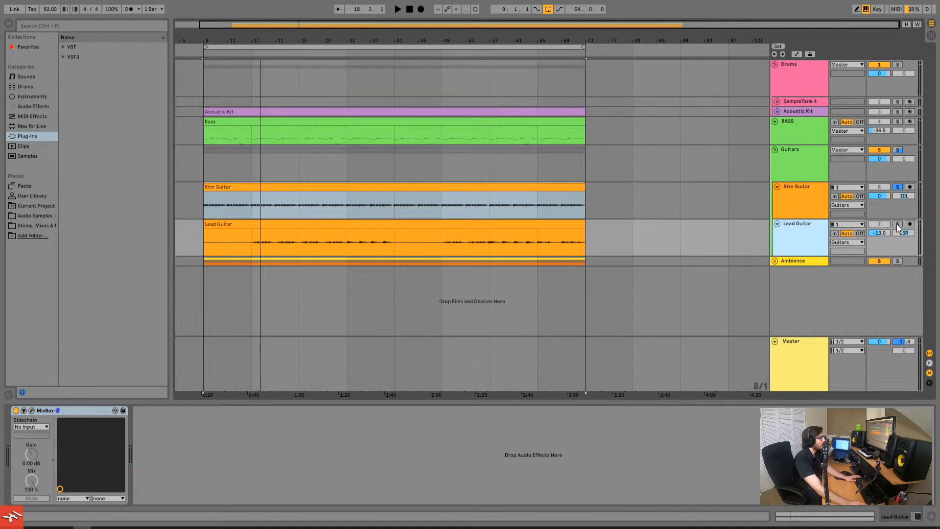
pyautogui.click(898, 224)
pyautogui.click(254, 240)
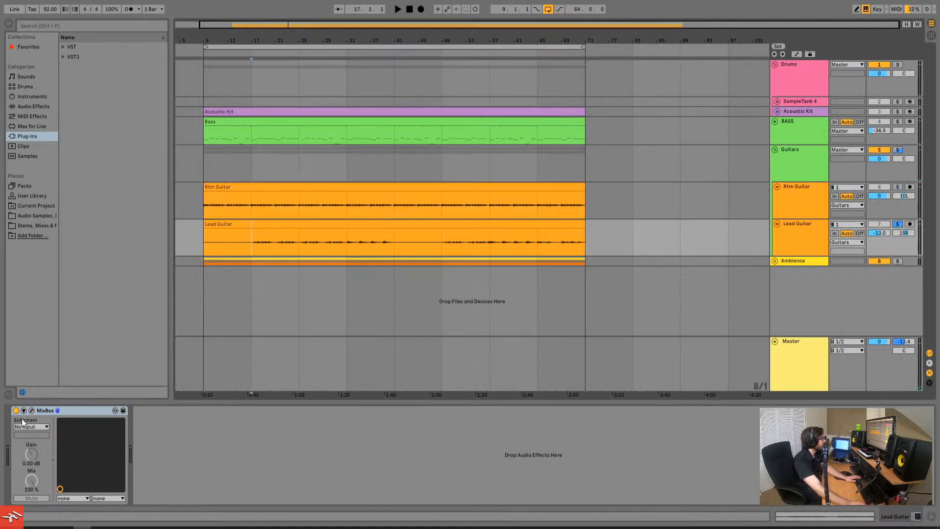
pyautogui.press('space')
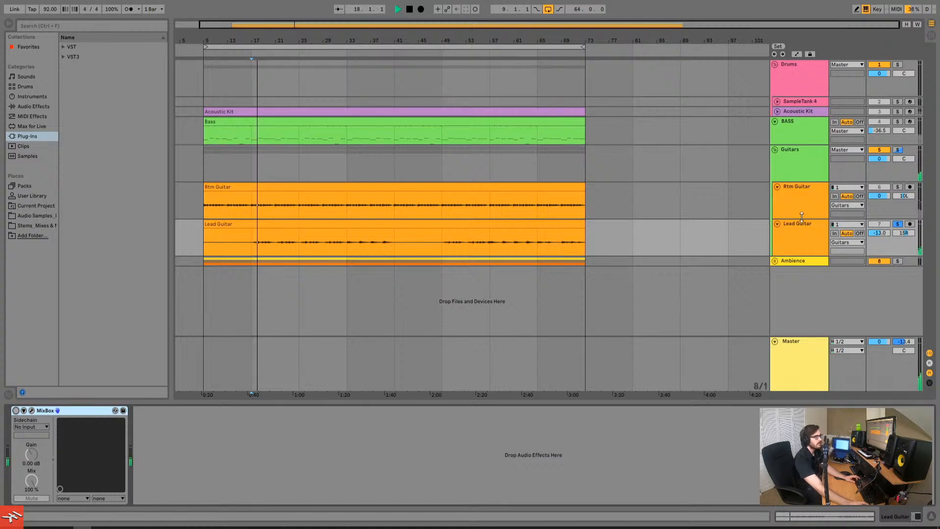
pyautogui.click(724, 248)
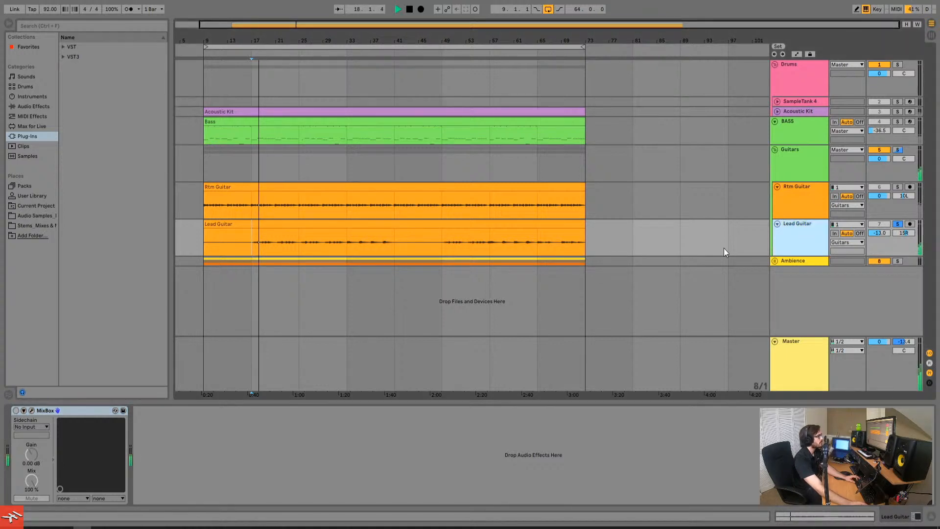
# Open MixBox on Lead Guitar, enable it during playback, and move its window clear of the device view
pyautogui.click(31, 410)
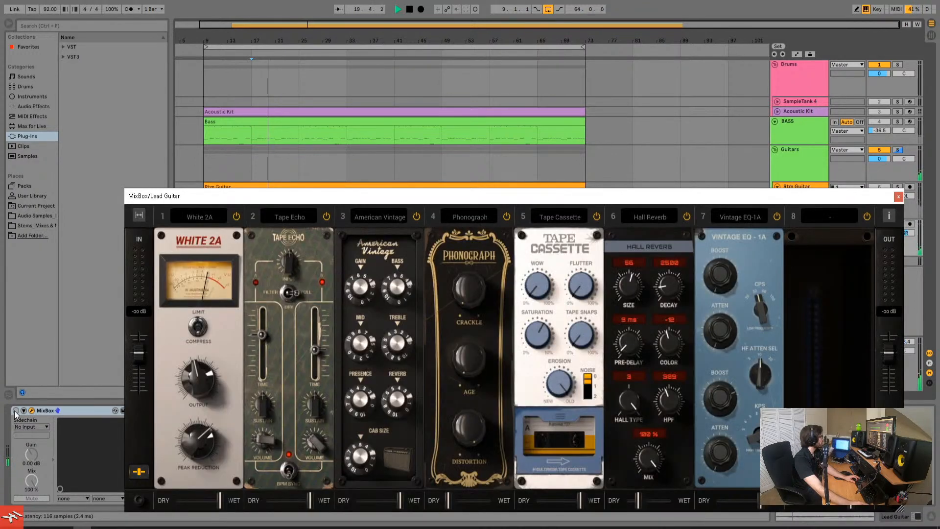
pyautogui.click(16, 410)
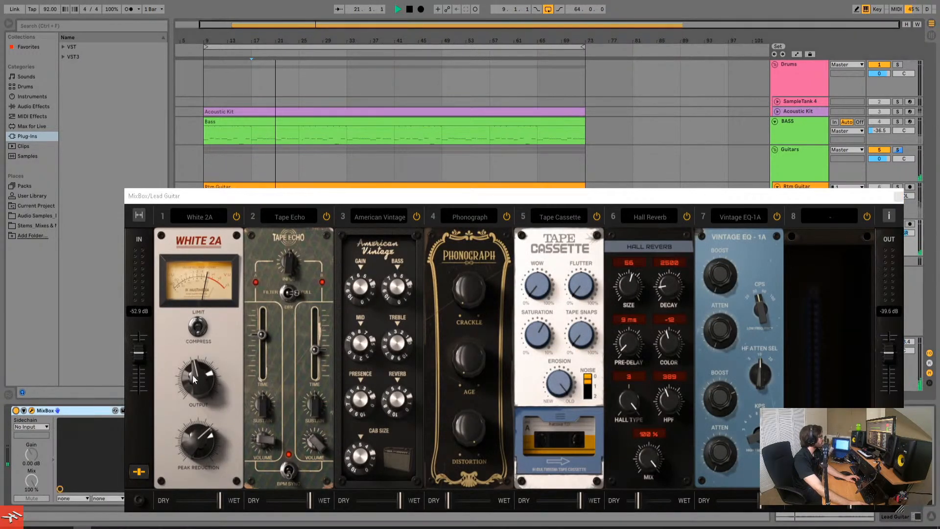
pyautogui.click(309, 193)
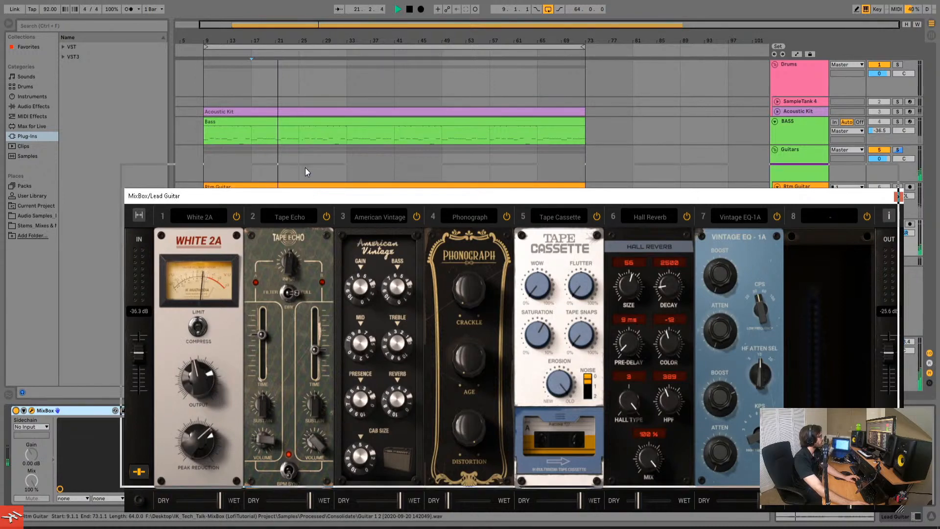
pyautogui.moveTo(313, 196); pyautogui.dragTo(264, 40)
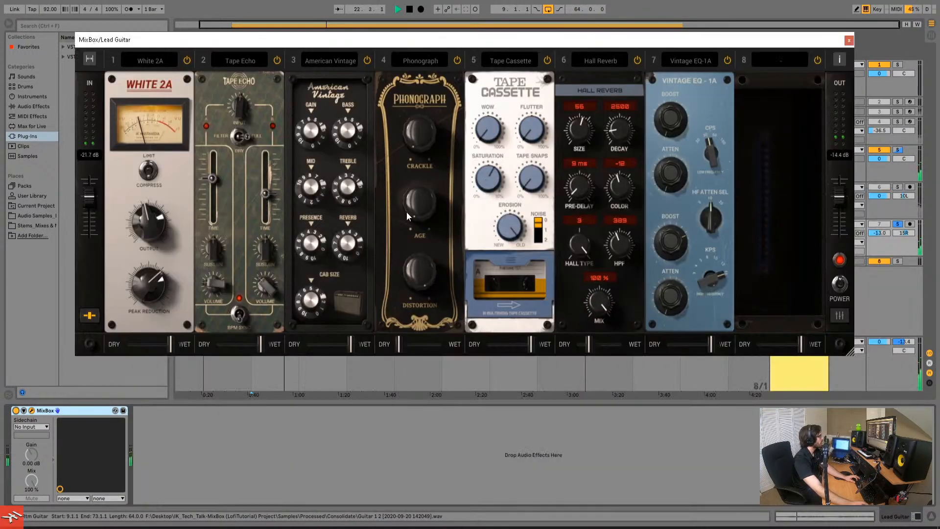
# Examine the Phonograph's Crackle knob and the Phonograph and Hall Reverb dry/wet mixes, toggling the Lead Guitar solo off and on
pyautogui.moveTo(413, 148)
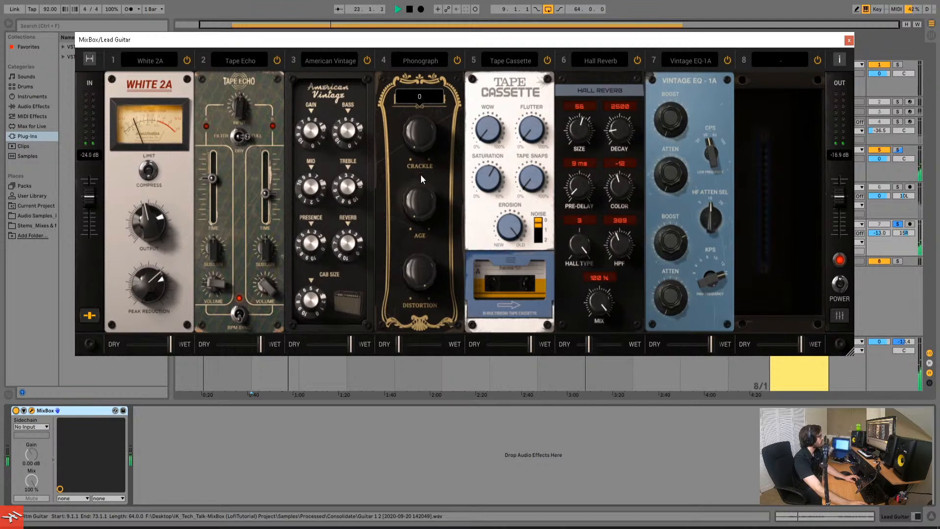
pyautogui.click(901, 226)
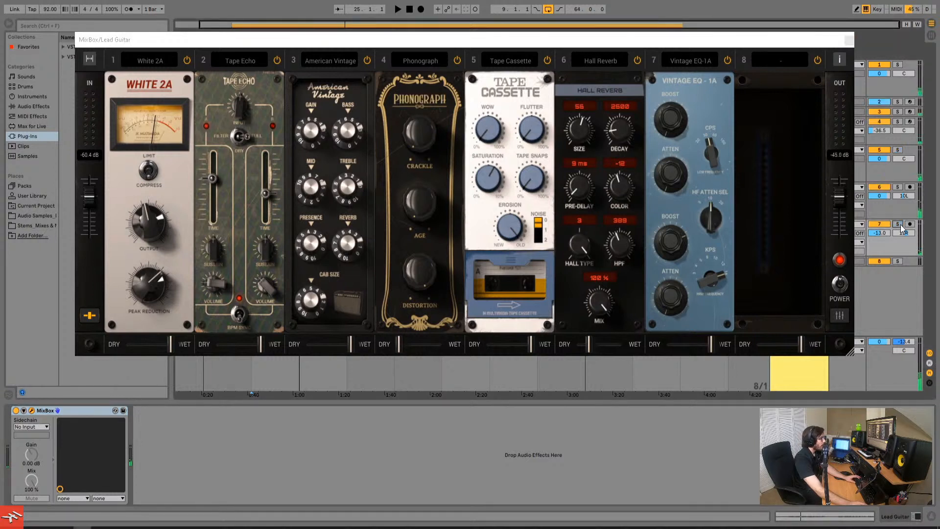
pyautogui.click(899, 224)
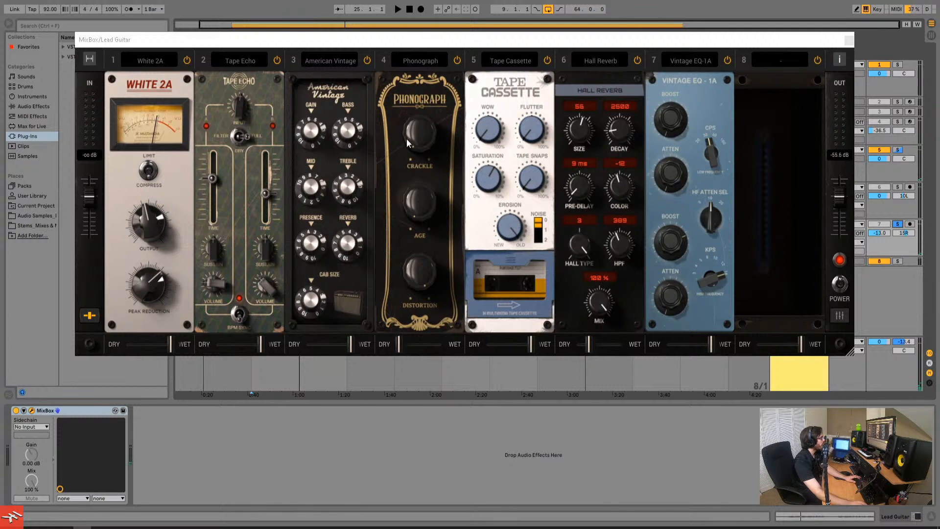
pyautogui.click(423, 141)
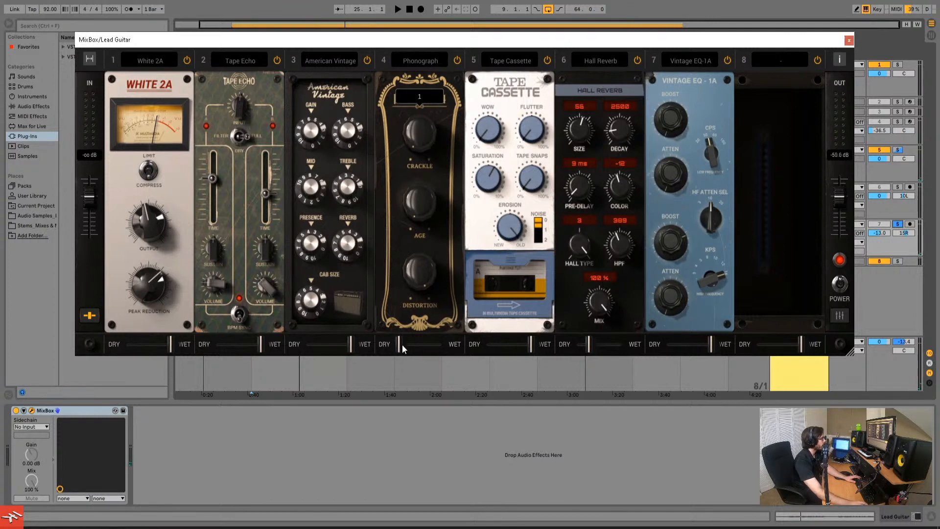
pyautogui.moveTo(457, 282)
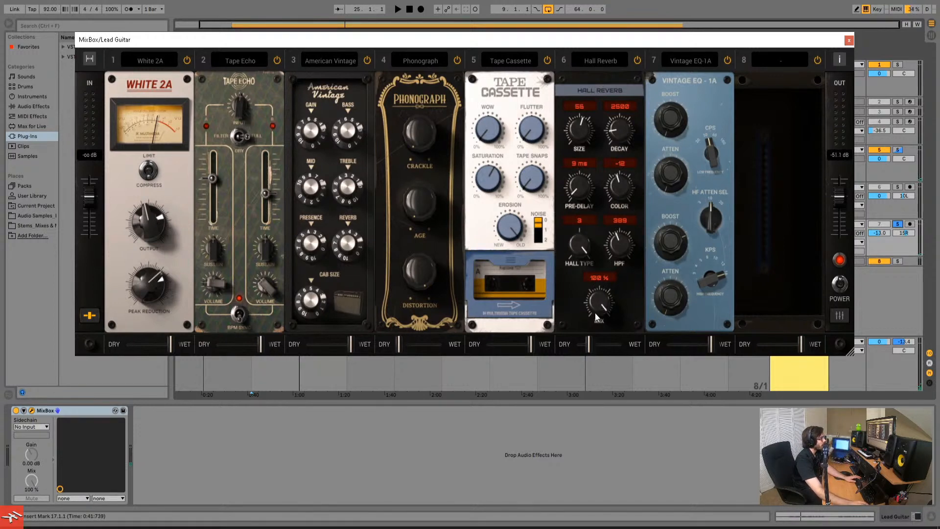
pyautogui.moveTo(590, 346)
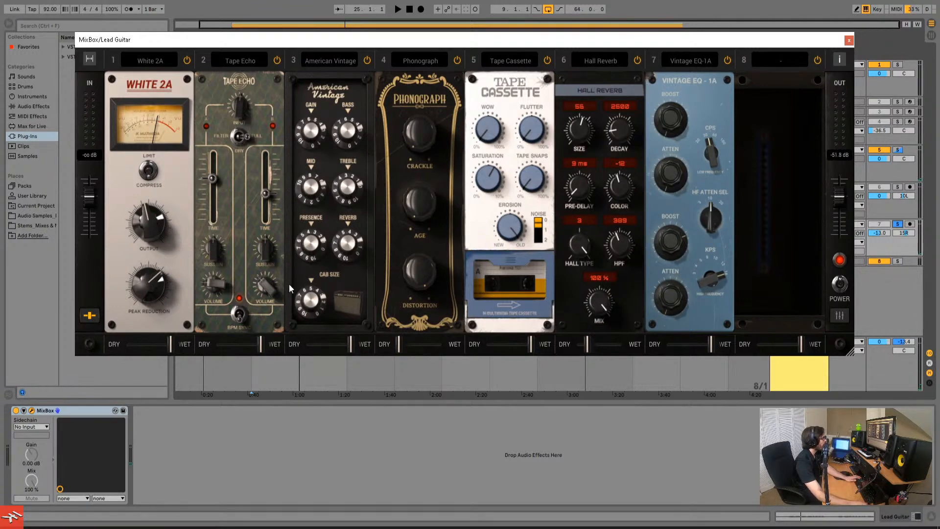
# Play the soloed Lead Guitar and toggle MixBox to compare dry and processed sound, leaving the effect enabled
pyautogui.press('space')
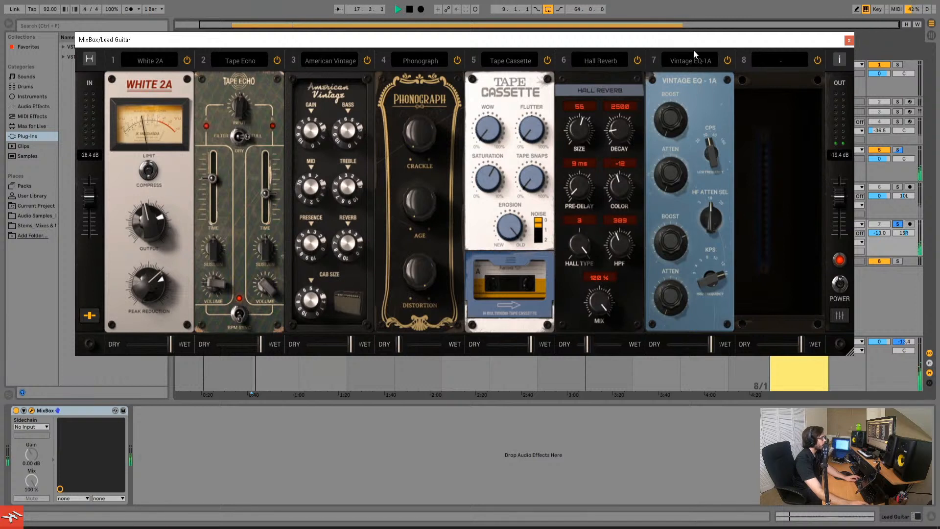
pyautogui.click(16, 411)
pyautogui.click(16, 411)
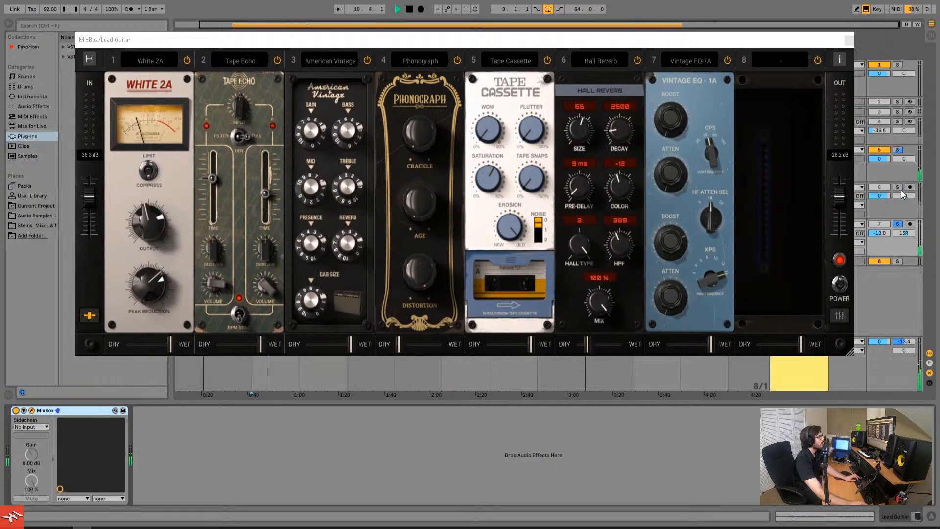
# Solo Rtm Guitar alongside Lead Guitar, then clear all solos to hear the guitars in the full mix
pyautogui.click(898, 188)
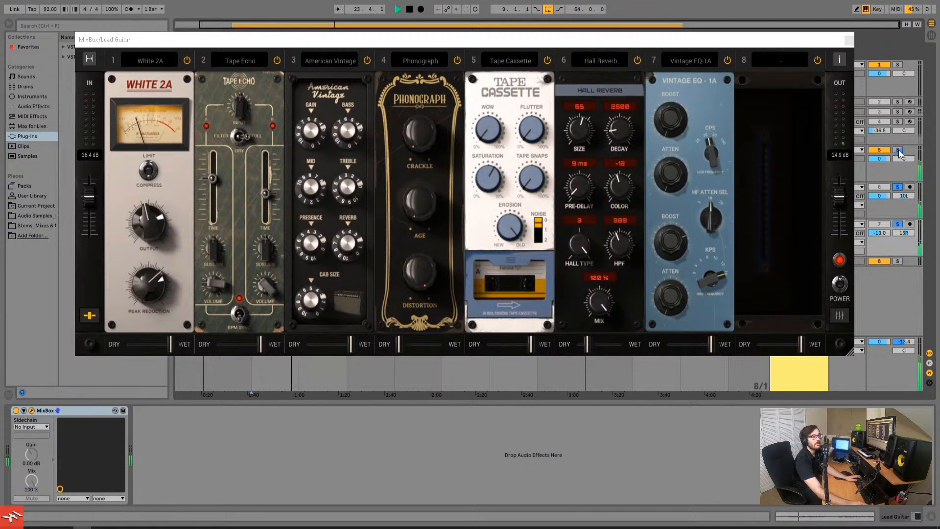
pyautogui.click(898, 150)
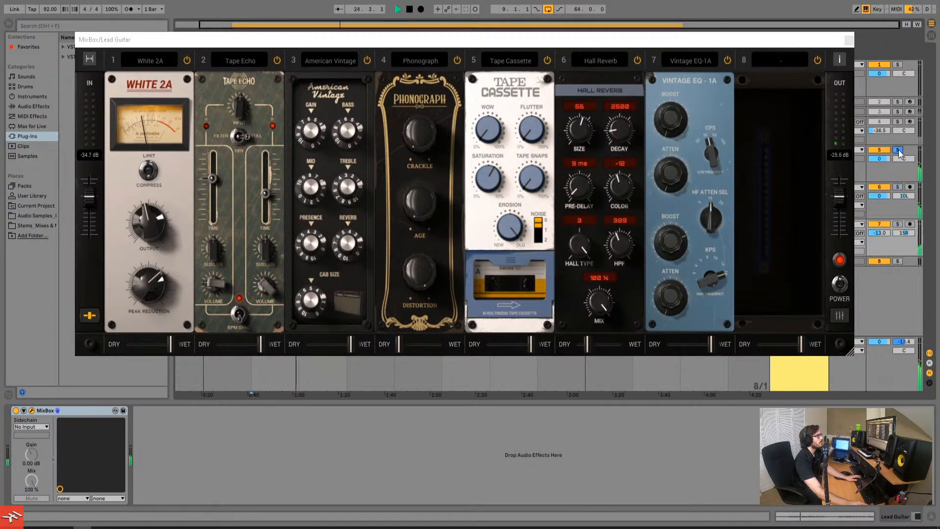
pyautogui.click(898, 151)
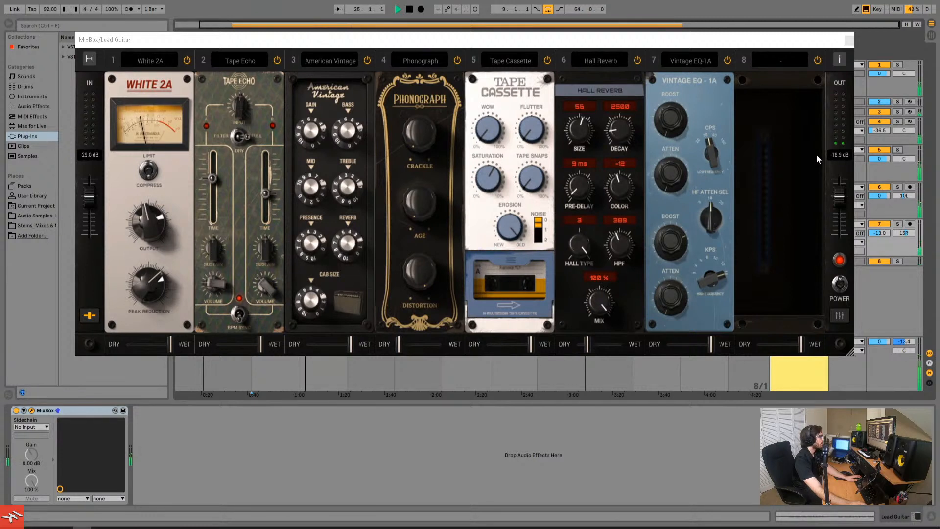
# Set the Lead Guitar track volume to -9.0 dB during playback, then stop playback and close MixBox
pyautogui.moveTo(885, 233); pyautogui.dragTo(885, 220)
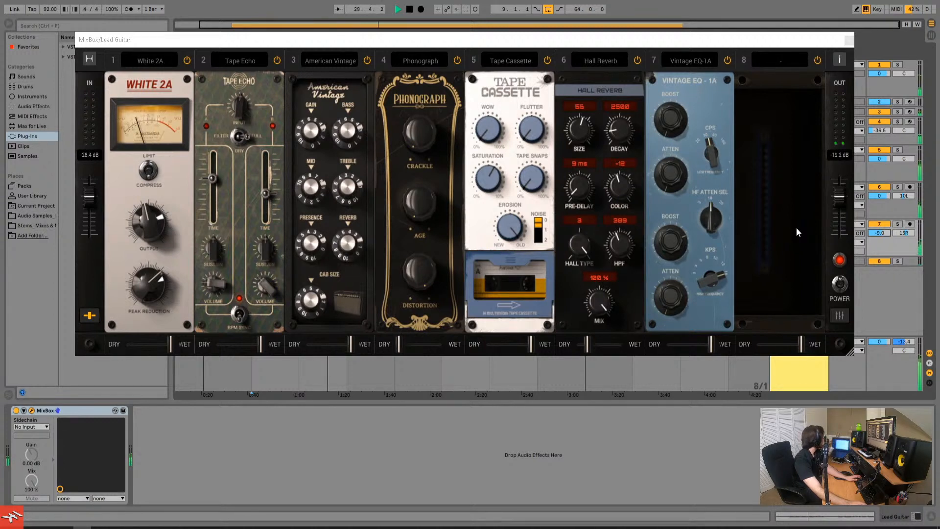
pyautogui.press('space')
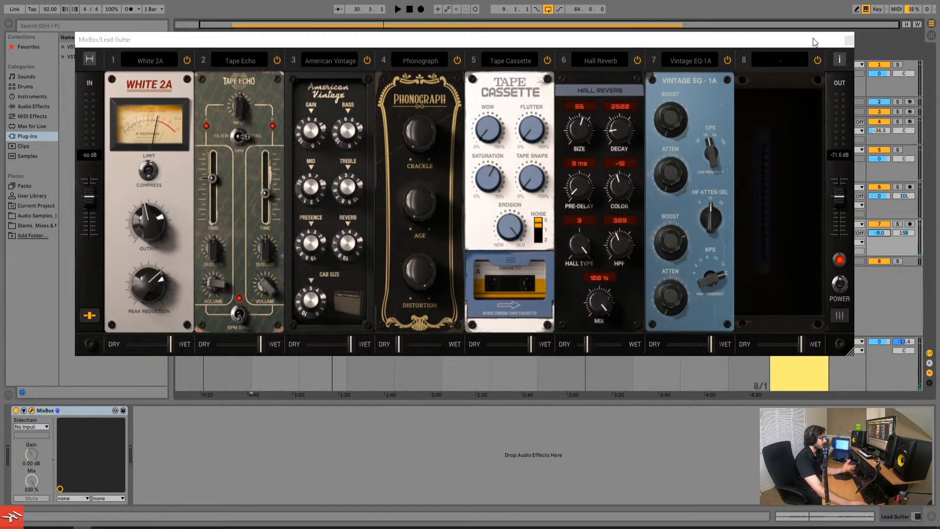
pyautogui.click(849, 40)
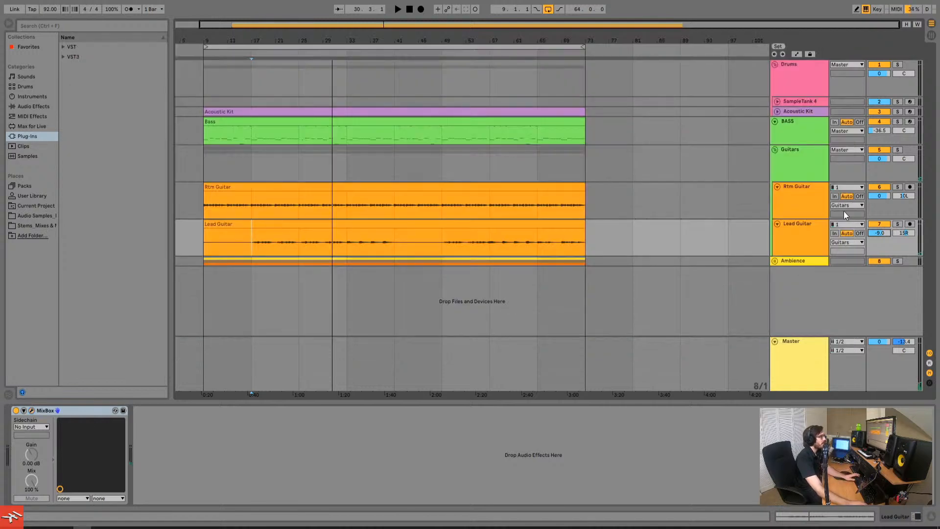
# Solo the BASS track and select its whole clip so playback starts at bar 9, keeping the BASS devices shown
pyautogui.click(795, 122)
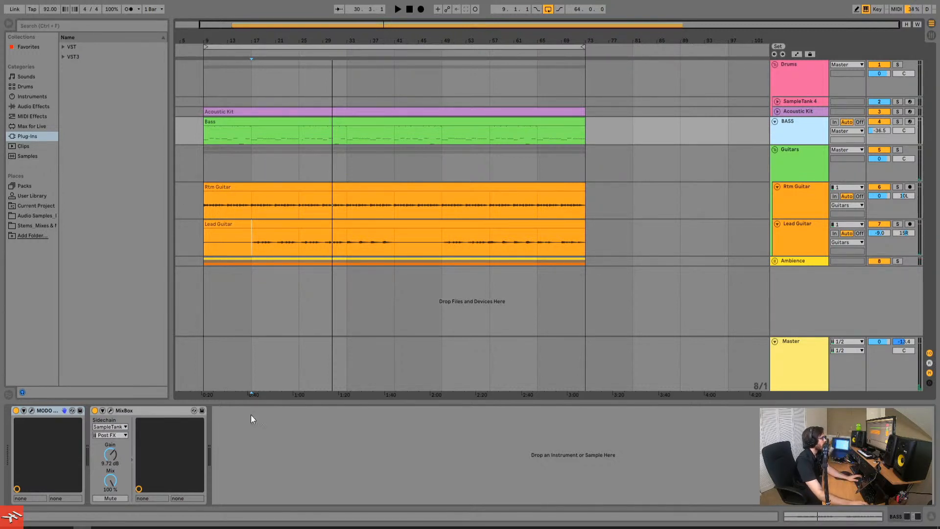
pyautogui.click(897, 121)
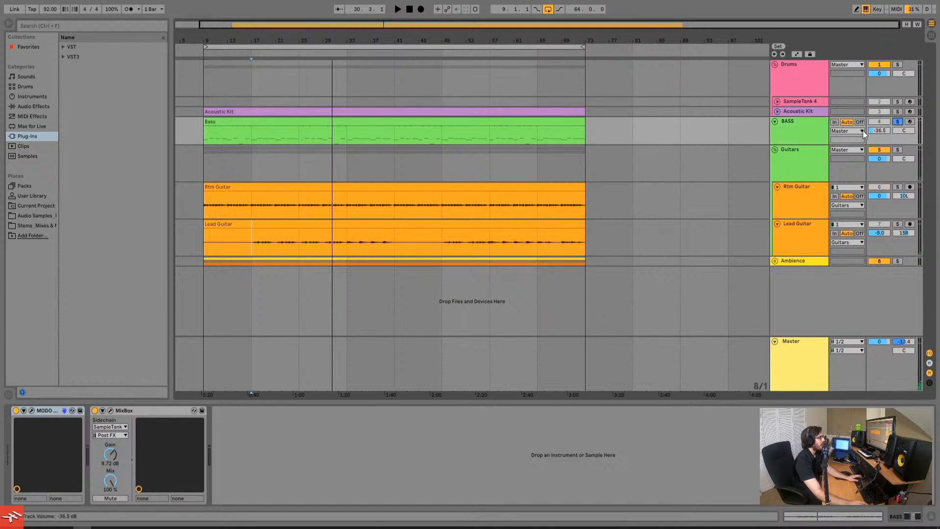
pyautogui.click(529, 121)
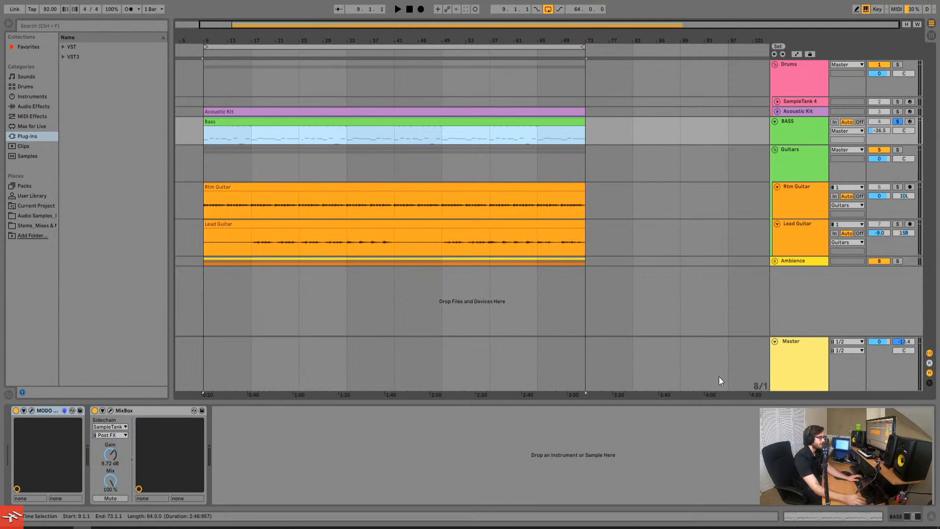
pyautogui.click(803, 359)
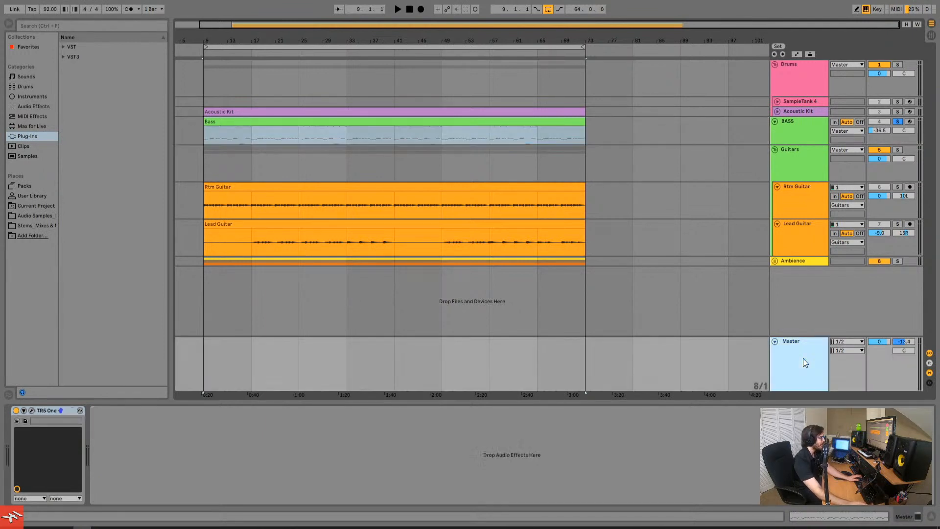
pyautogui.click(801, 122)
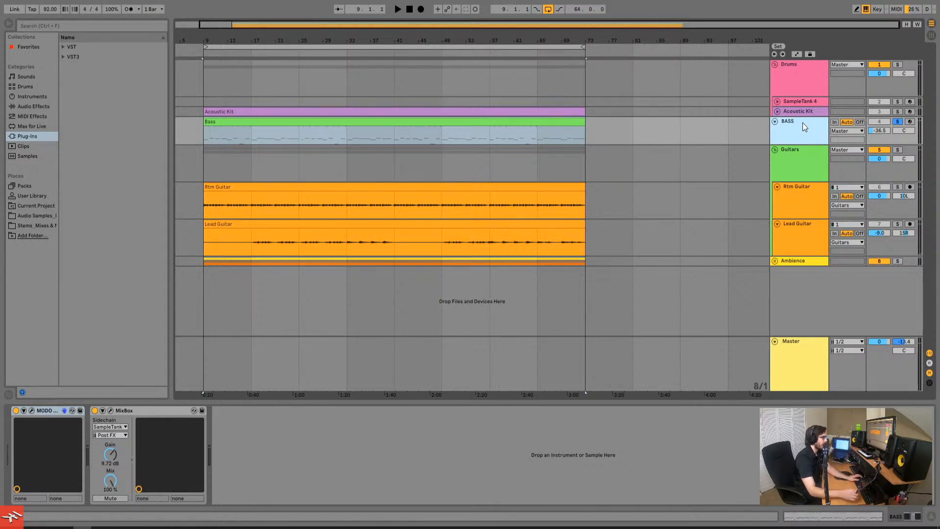
# Open MixBox on BASS, bypass it, and play the dry bass while setting the track volume to -36.0 dB
pyautogui.click(110, 410)
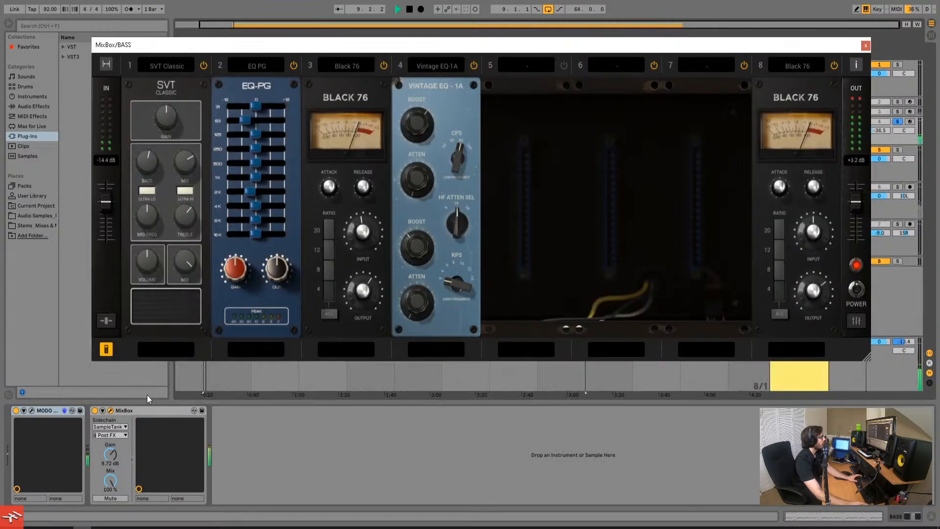
pyautogui.press('space')
pyautogui.click(96, 411)
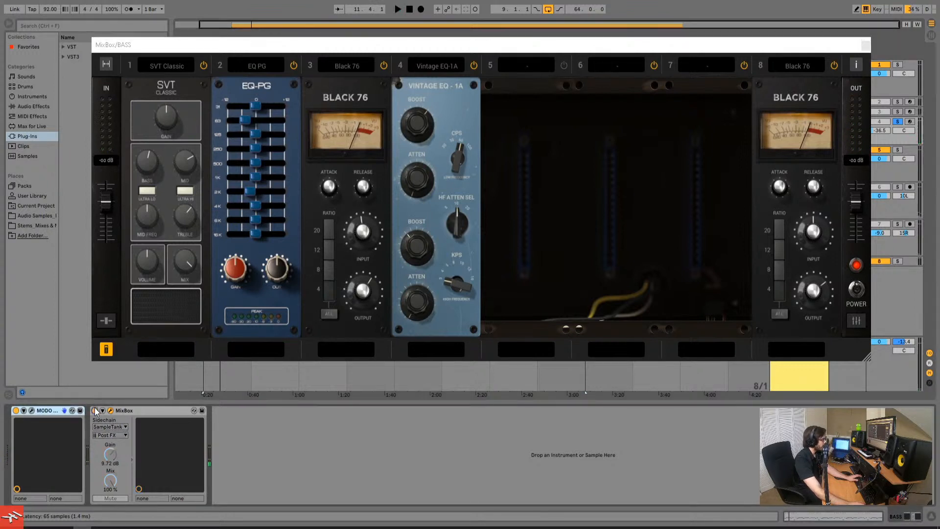
pyautogui.press('space')
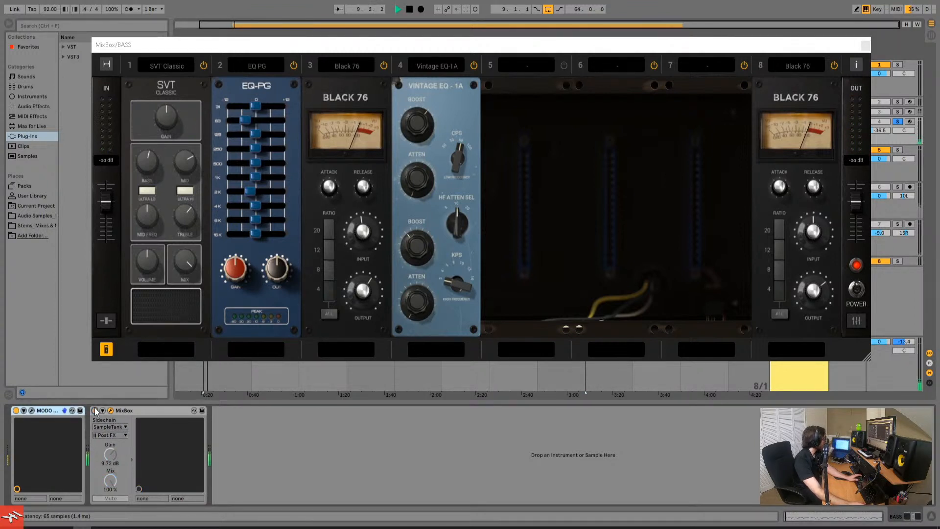
pyautogui.moveTo(880, 131)
pyautogui.mouseDown()
pyautogui.moveTo(880, 103)
pyautogui.moveTo(883, 147)
pyautogui.mouseUp()
pyautogui.press('space')
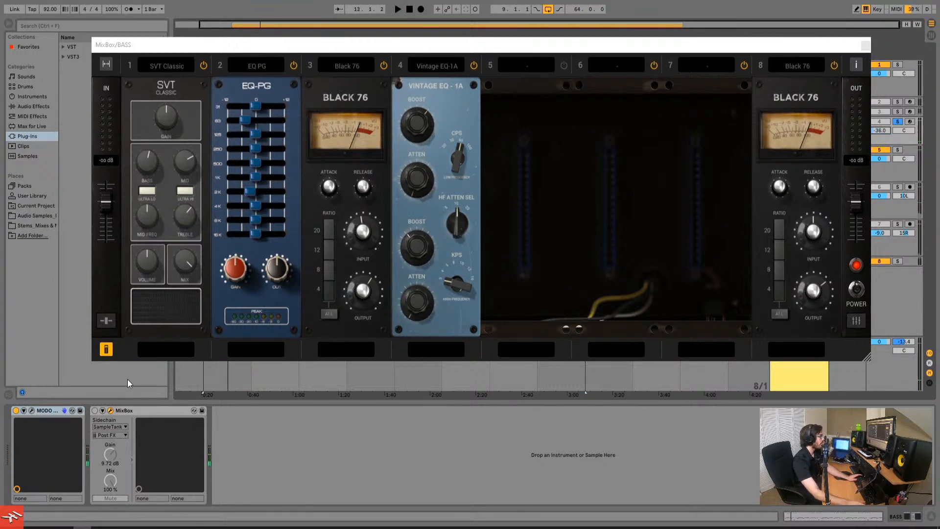
# Play the soloed BASS track with MixBox enabled again and show the rack preset bar
pyautogui.press('space')
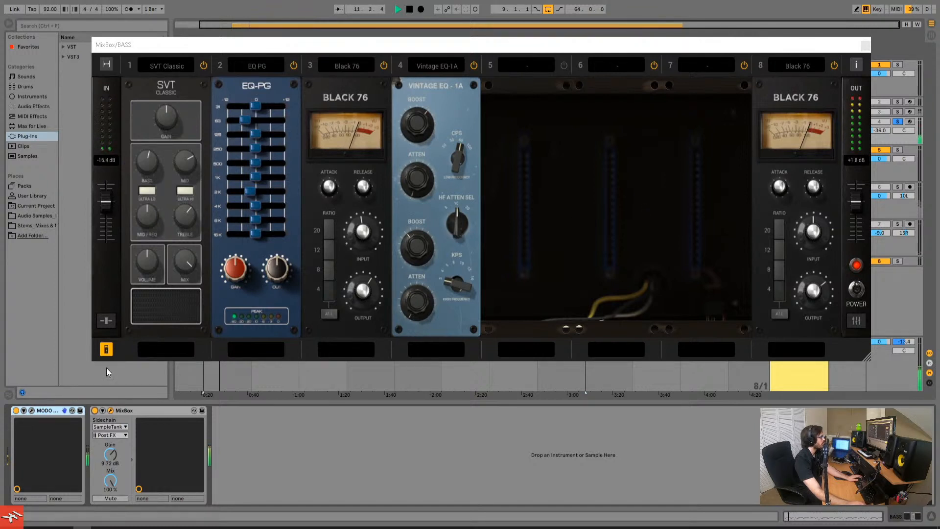
pyautogui.click(107, 349)
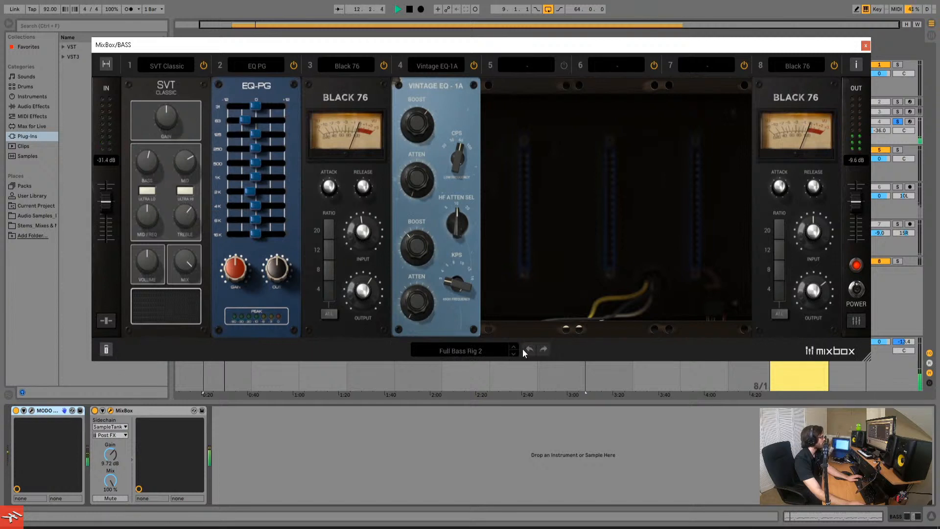
# Stop the bass playback, show the dry/wet mix sliders in the BASS rack, and close MixBox
pyautogui.press('space')
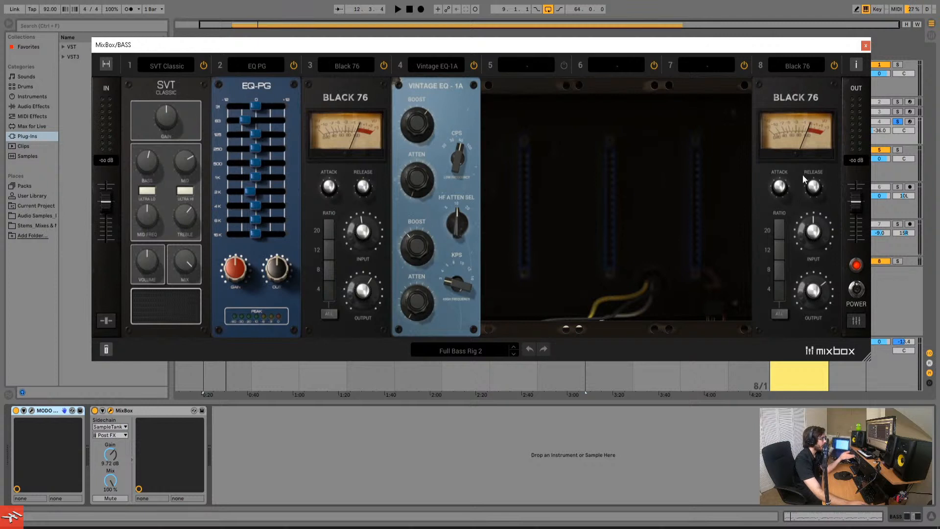
pyautogui.click(107, 321)
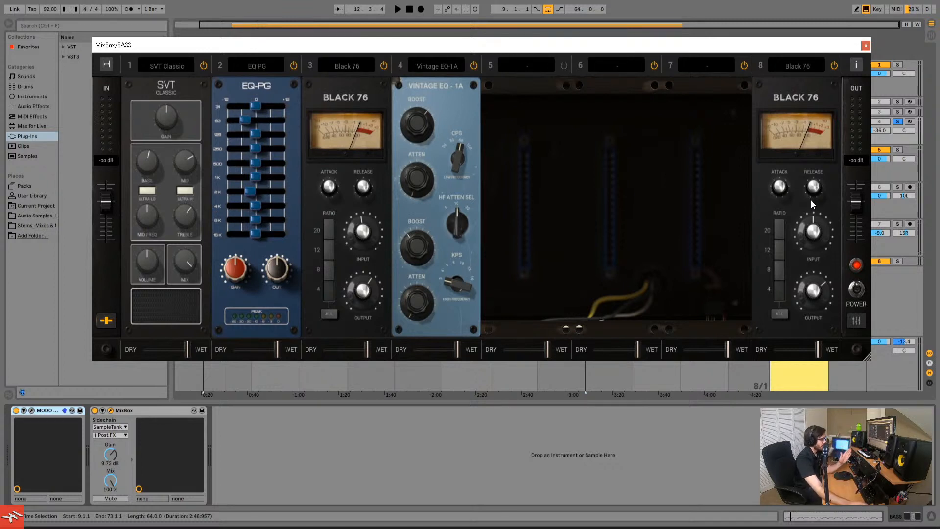
pyautogui.click(866, 45)
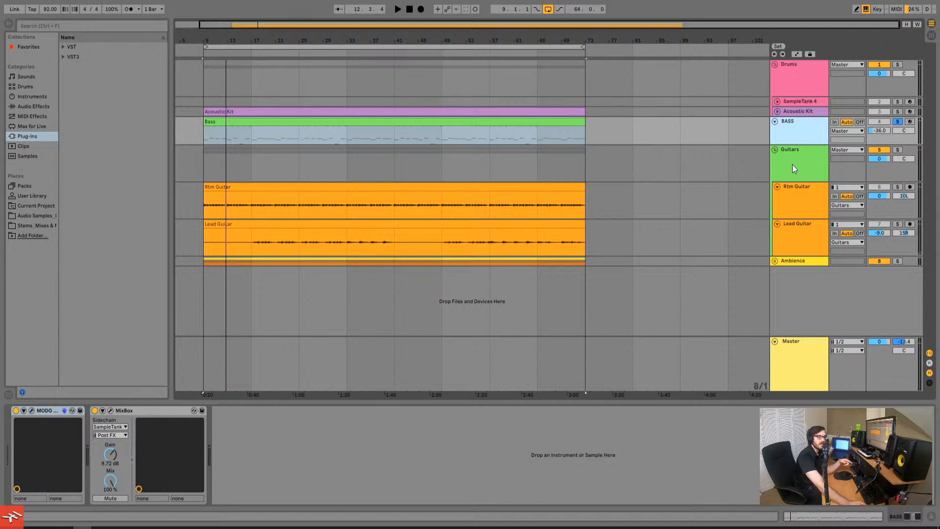
# Solo the Drums group and show the devices on its SampleTank 4 and Acoustic Kit tracks
pyautogui.click(801, 77)
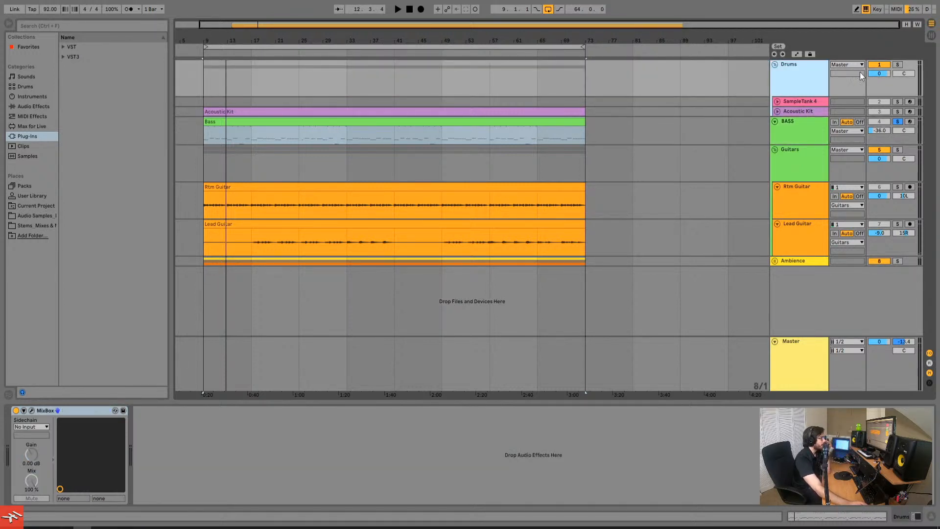
pyautogui.click(898, 65)
pyautogui.click(809, 102)
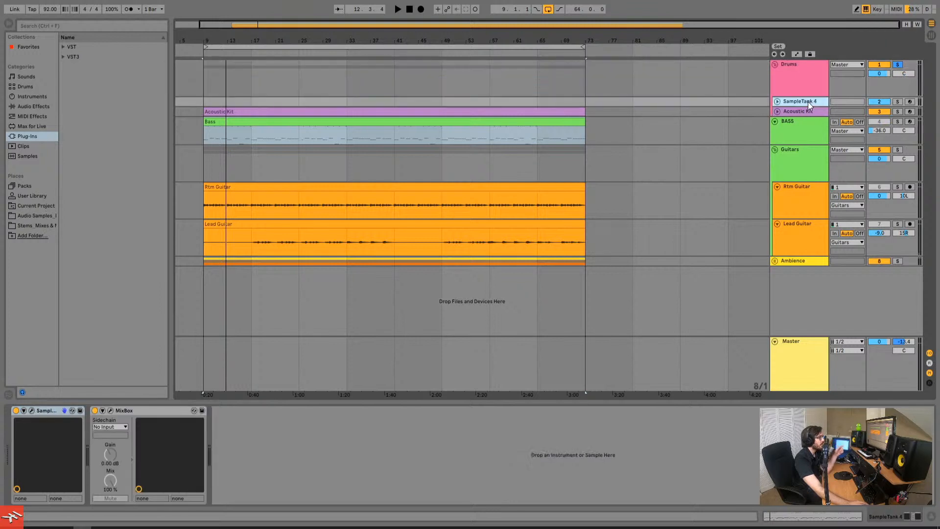
pyautogui.click(799, 111)
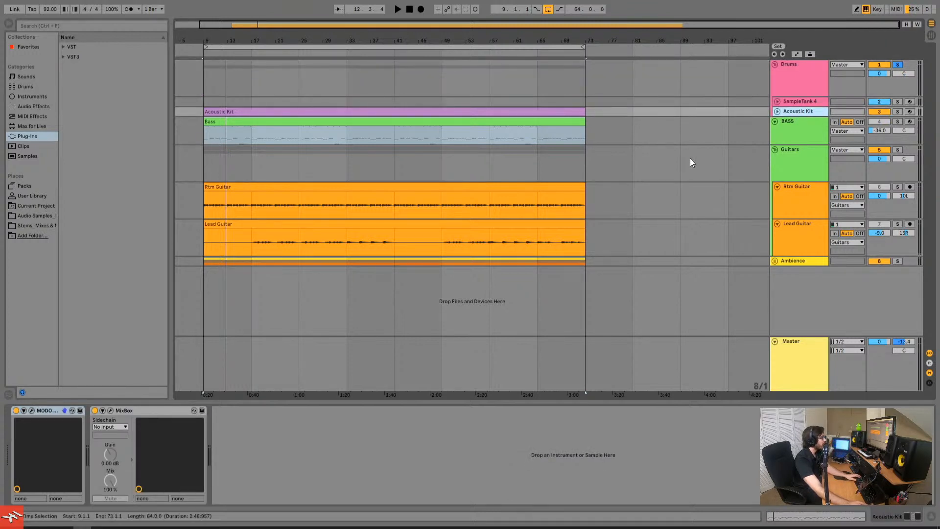
# Open MixBox on Acoustic Kit and play the soloed drums, first with MixBox bypassed and again with it enabled
pyautogui.click(109, 411)
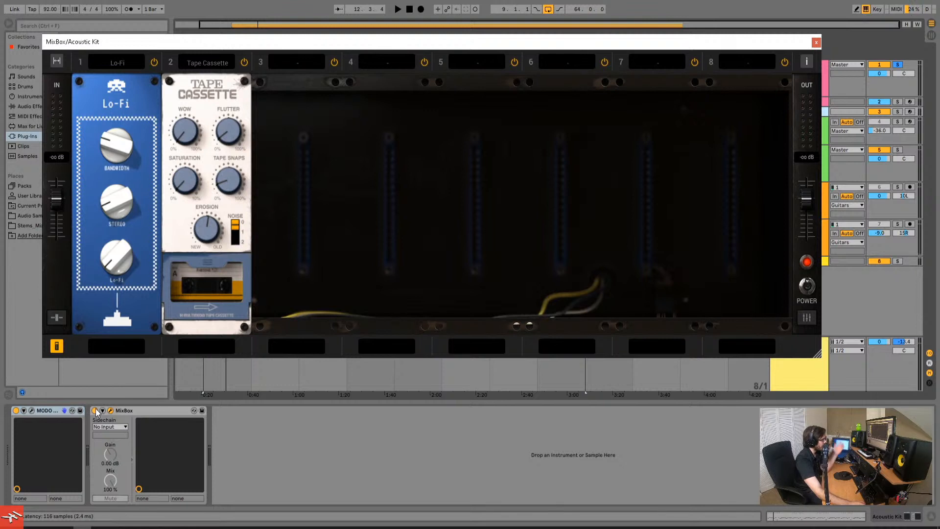
pyautogui.click(94, 411)
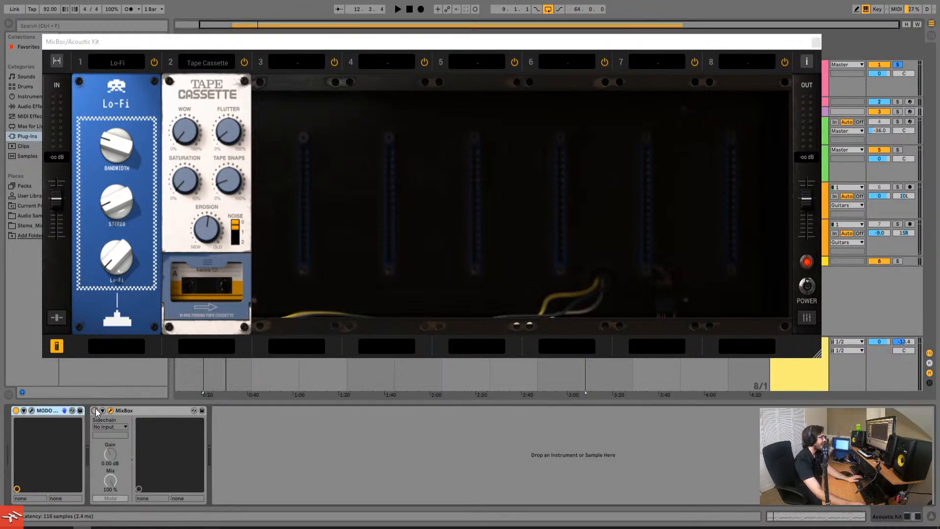
pyautogui.press('space')
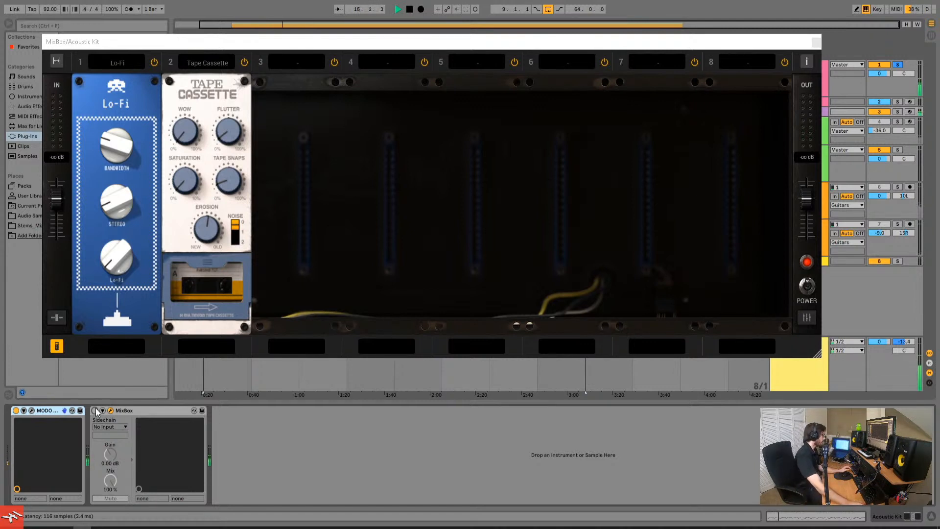
pyautogui.click(95, 410)
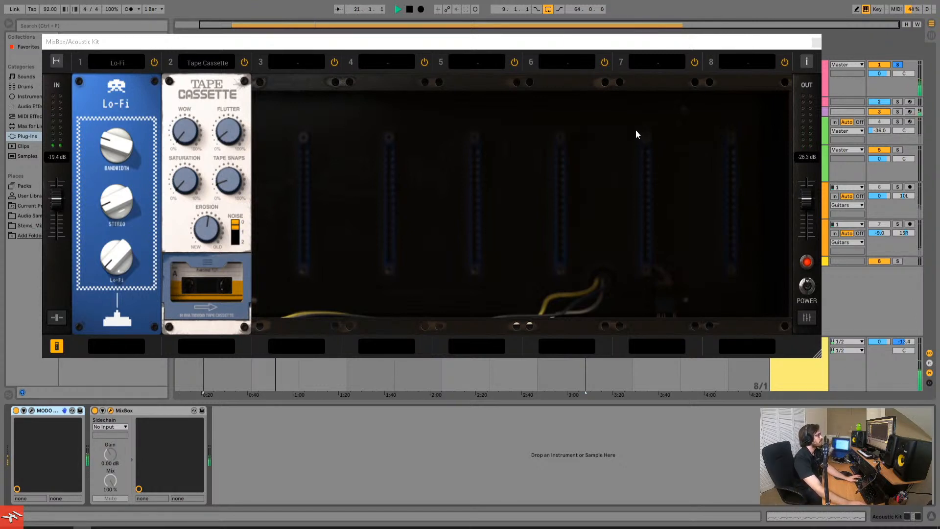
pyautogui.press('space')
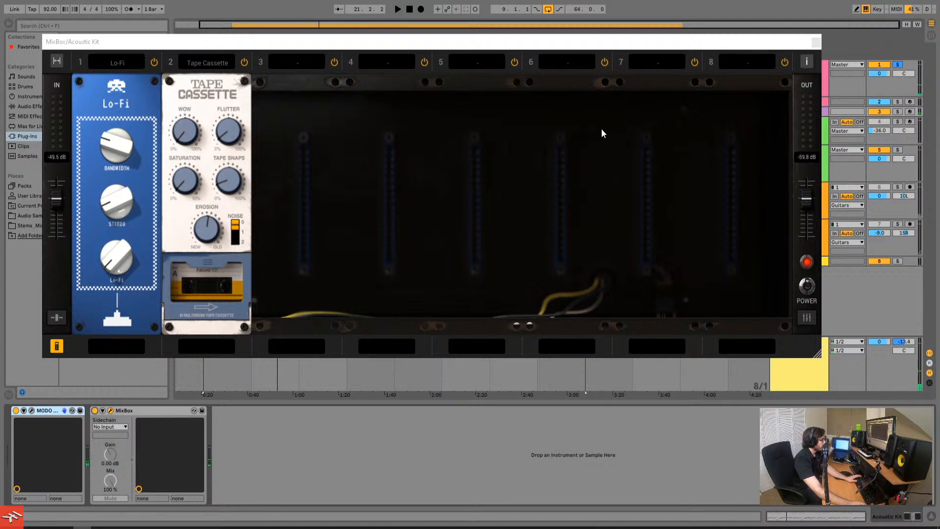
# Set the Lo-Fi module's Bandwidth to 20.0 kHz while the drums play, and stop playback
pyautogui.click(116, 143)
pyautogui.press('space')
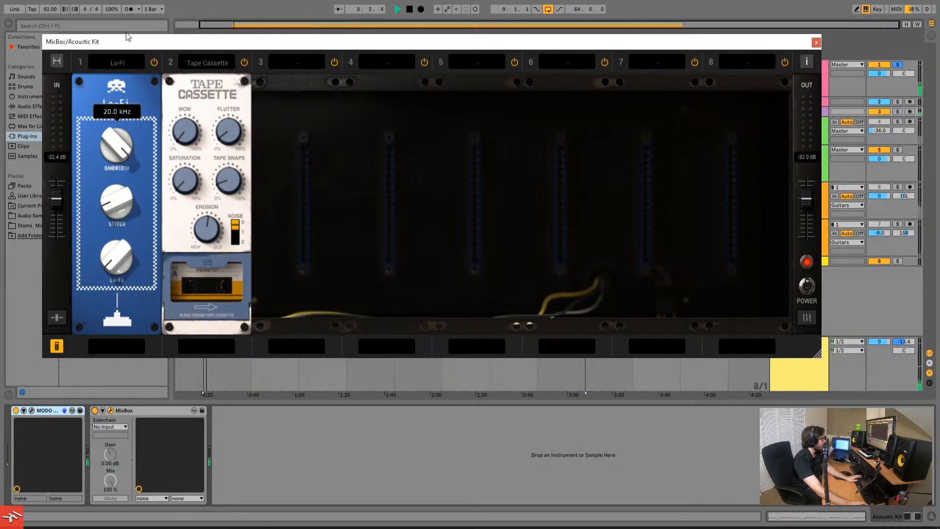
pyautogui.moveTo(127, 49); pyautogui.dragTo(132, 134)
pyautogui.press('space')
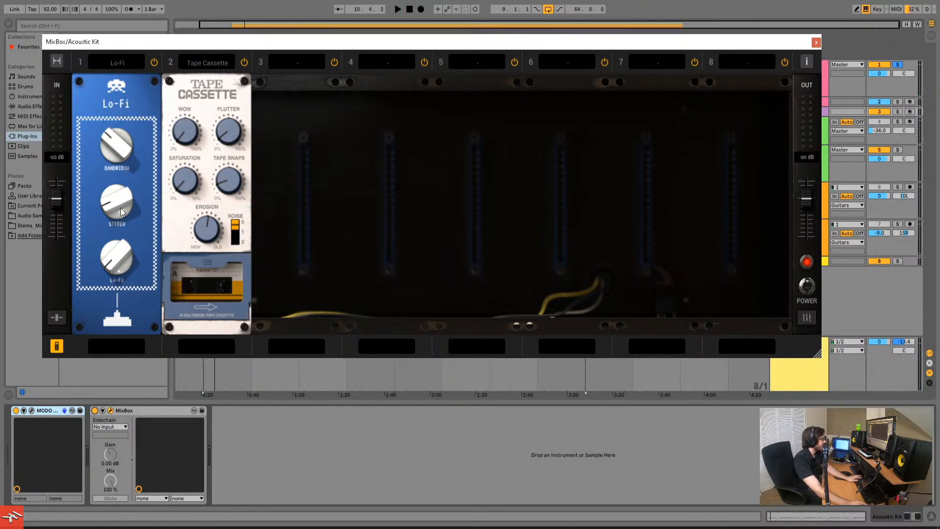
# Play the drums while adjusting the Lo-Fi module's Stereo to 18 and its Lo-Fi amount to 17, and stop playback
pyautogui.press('space')
pyautogui.moveTo(121, 207)
pyautogui.moveTo(130, 133); pyautogui.dragTo(141, 205)
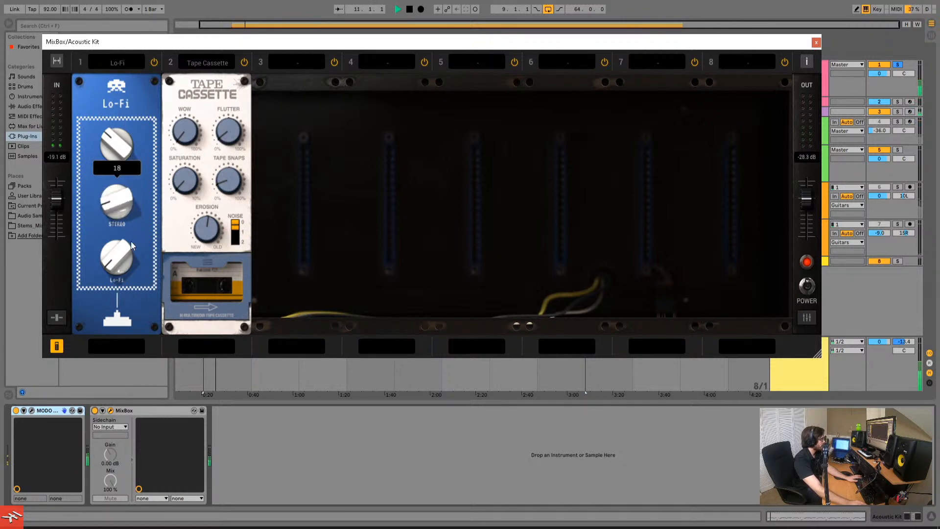
pyautogui.moveTo(122, 260); pyautogui.dragTo(151, 240)
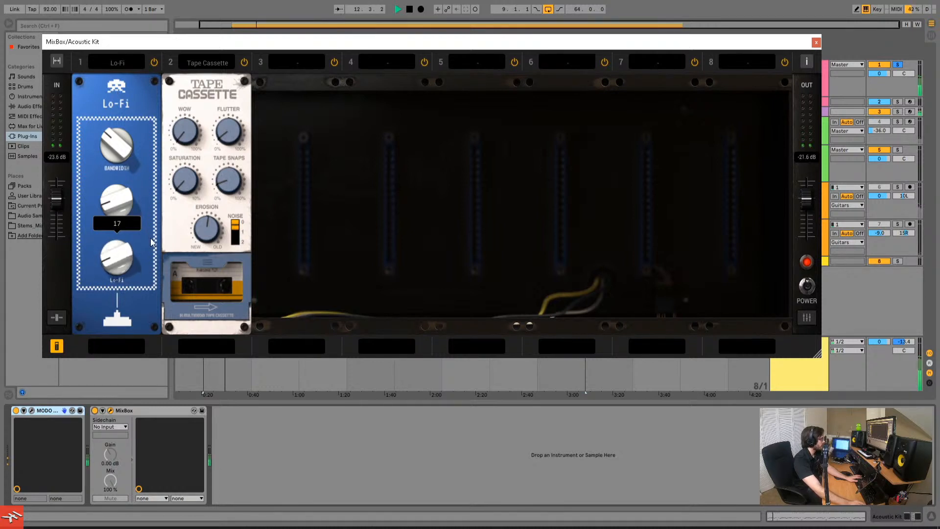
pyautogui.press('space')
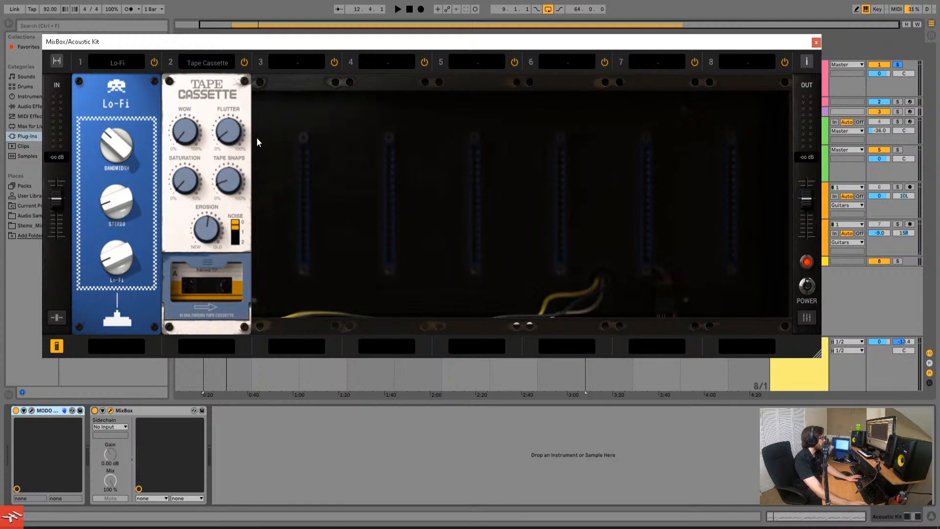
# During playback, sweep the Tape Cassette's Wow to 100% and back to minimum, and sweep Flutter high and back to a low setting
pyautogui.press('space')
pyautogui.moveTo(179, 137); pyautogui.dragTo(198, 18)
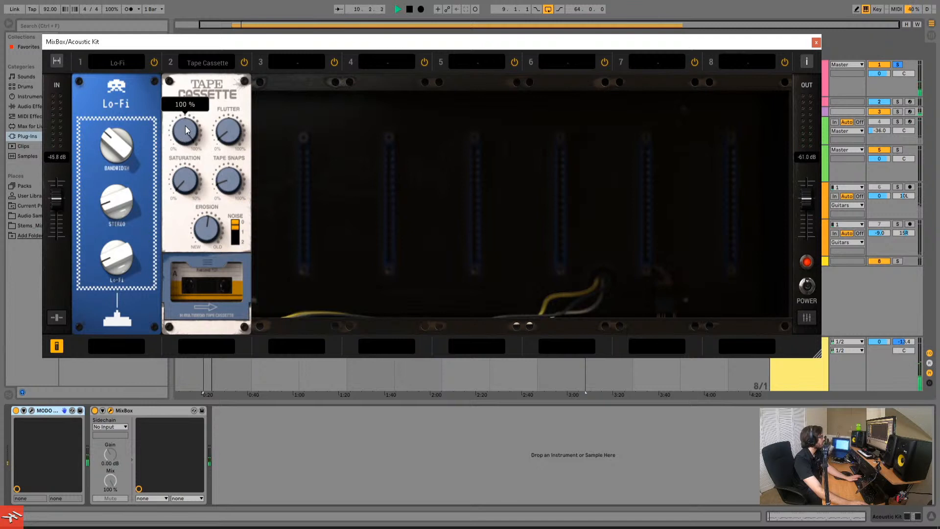
pyautogui.moveTo(186, 130); pyautogui.dragTo(189, 329)
pyautogui.moveTo(226, 132); pyautogui.dragTo(230, 3)
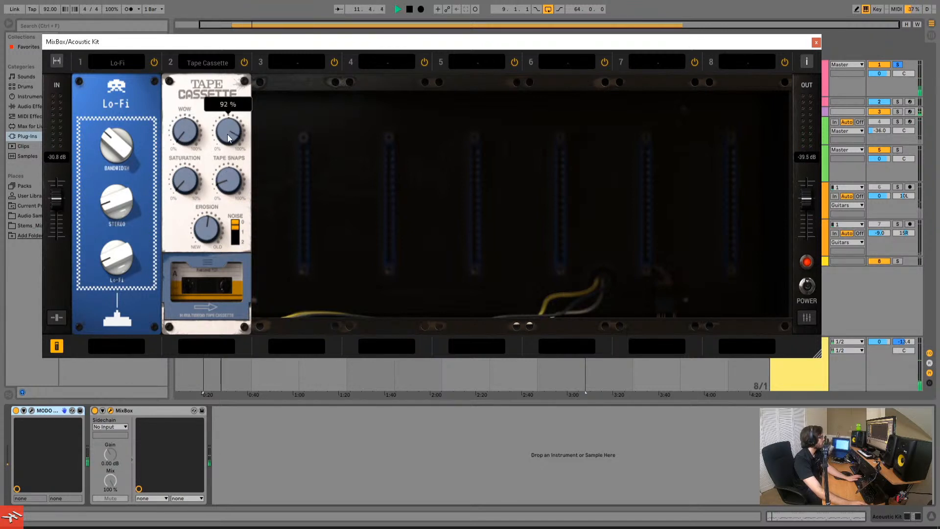
pyautogui.moveTo(228, 134); pyautogui.dragTo(220, 215)
# Sweep the Tape Cassette's Tape Snaps to maximum and back to a low setting, with the dry/wet mix sliders shown
pyautogui.moveTo(229, 183)
pyautogui.mouseDown()
pyautogui.moveTo(241, 68)
pyautogui.moveTo(232, 183)
pyautogui.mouseUp()
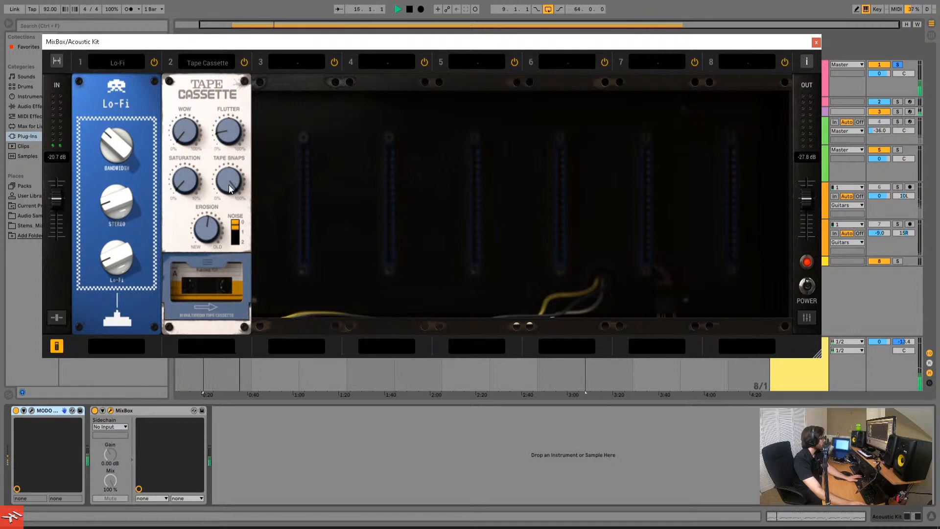
pyautogui.click(57, 317)
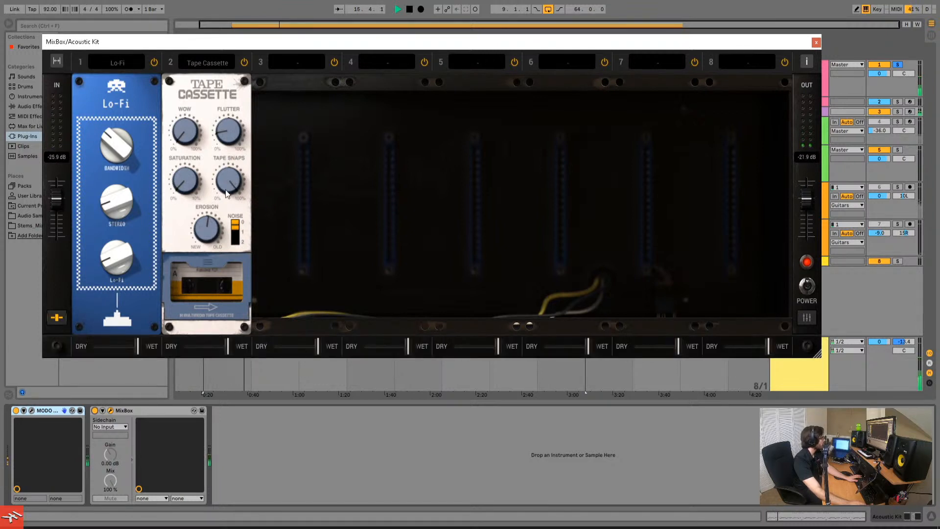
pyautogui.moveTo(238, 171); pyautogui.dragTo(235, 307)
# Raise the Tape Cassette's Erosion to 100%, try a higher Noise level and return it to 0, and bring Erosion back to 65%
pyautogui.moveTo(210, 230); pyautogui.dragTo(215, 148)
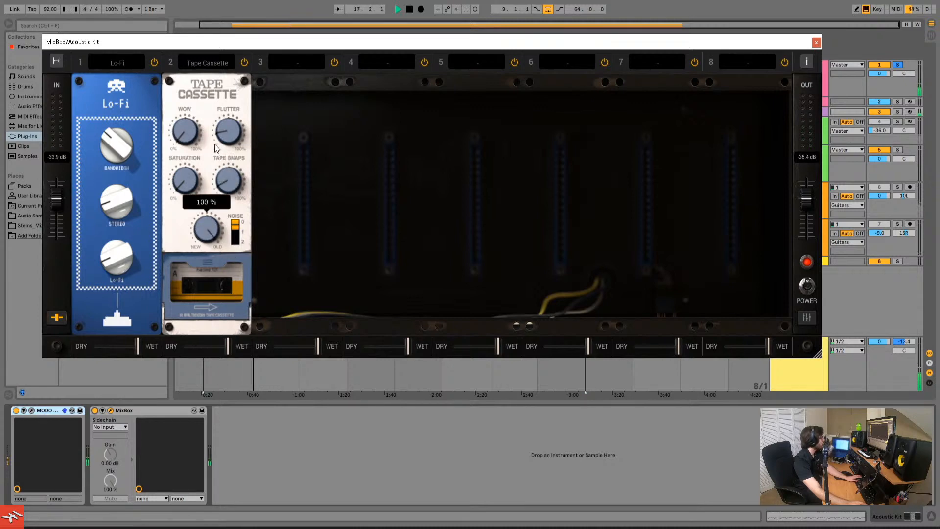
pyautogui.click(236, 241)
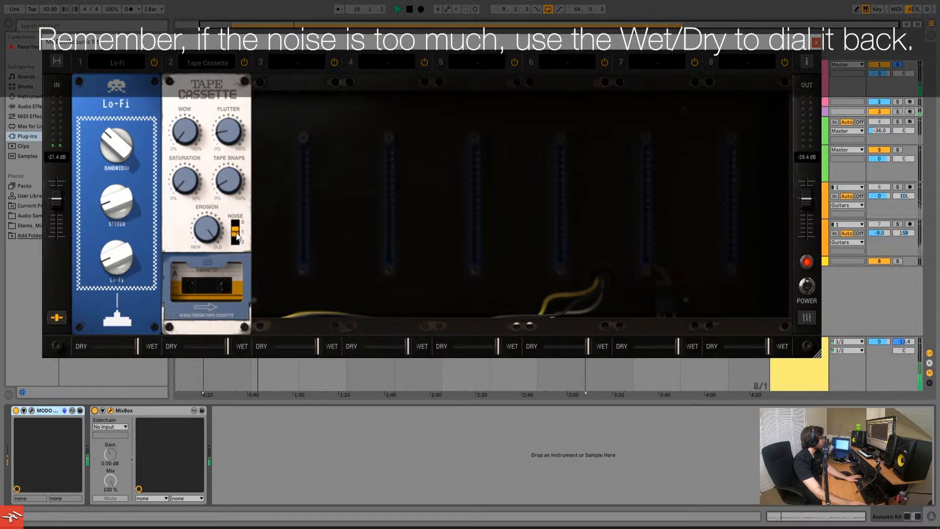
pyautogui.click(235, 223)
pyautogui.moveTo(207, 229)
pyautogui.mouseDown()
pyautogui.moveTo(210, 286)
pyautogui.moveTo(207, 239)
pyautogui.mouseUp()
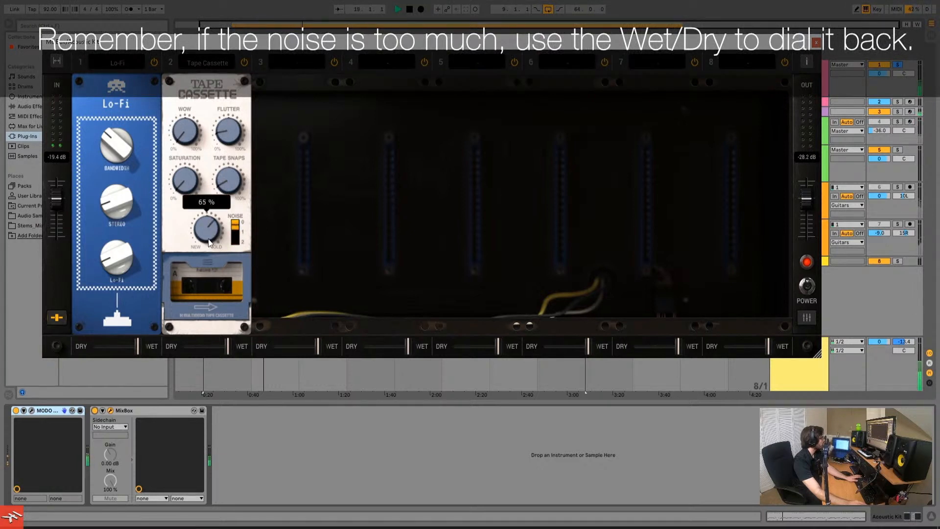
# Audition the Tape Cassette's middle and highest Noise levels at 100% wet, return Noise to 0, and close MixBox
pyautogui.click(240, 223)
pyautogui.moveTo(228, 346)
pyautogui.mouseDown()
pyautogui.moveTo(183, 346)
pyautogui.moveTo(227, 346)
pyautogui.mouseUp()
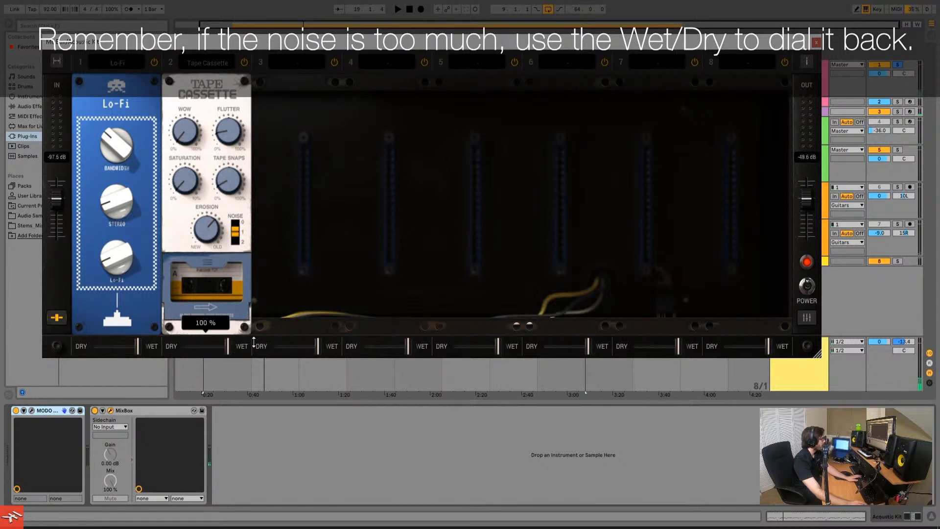
pyautogui.press('space')
pyautogui.press('space')
pyautogui.click(238, 228)
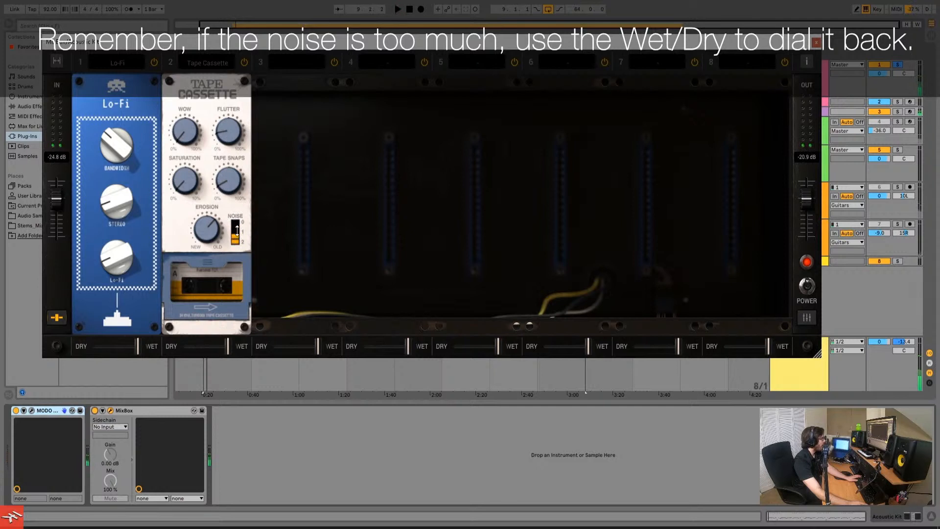
pyautogui.moveTo(236, 246); pyautogui.dragTo(236, 223)
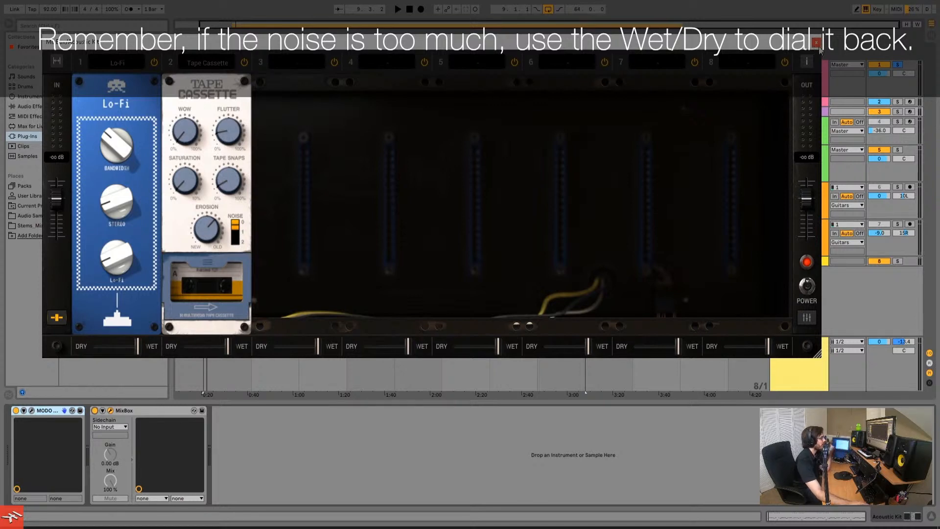
pyautogui.click(818, 43)
# Solo SampleTank 4 in the Drums group, play from the Acoustic Kit clip with Acoustic Kit soloed as well, and stop playback
pyautogui.click(817, 76)
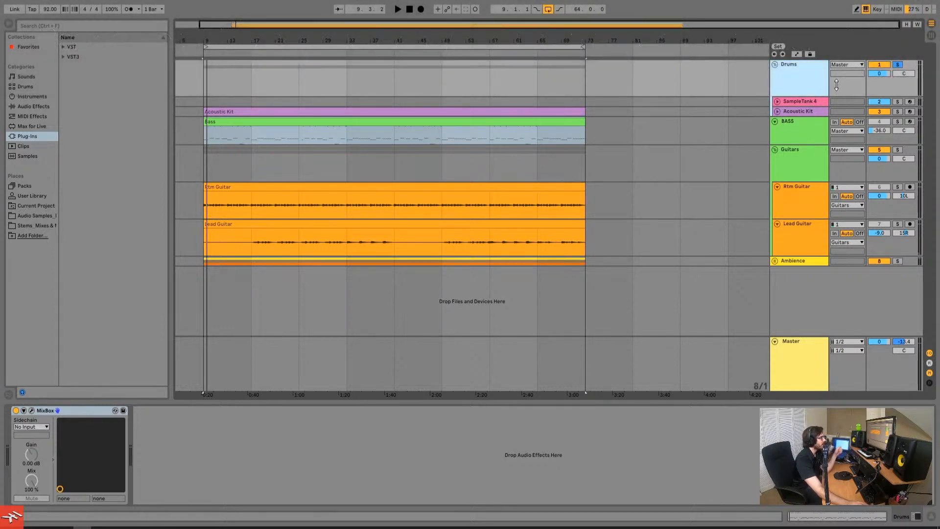
pyautogui.click(792, 102)
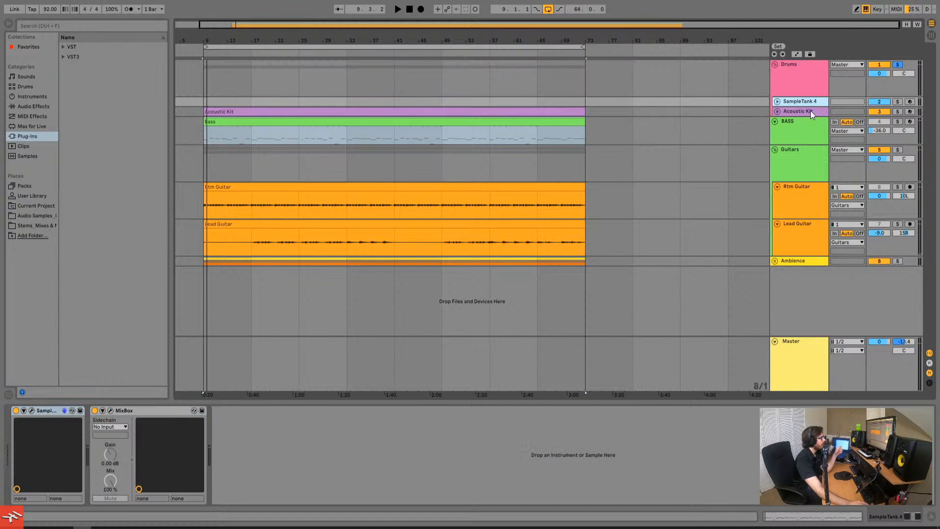
pyautogui.click(898, 102)
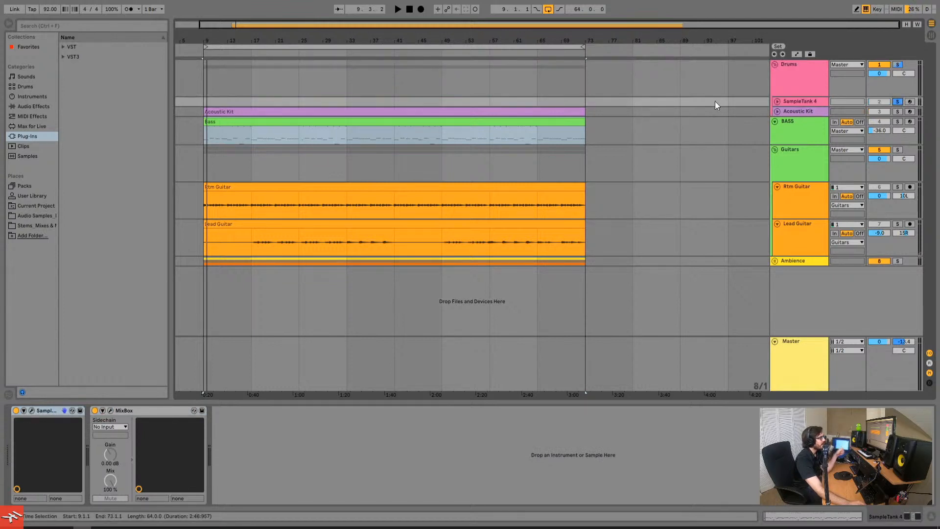
pyautogui.click(422, 111)
pyautogui.press('space')
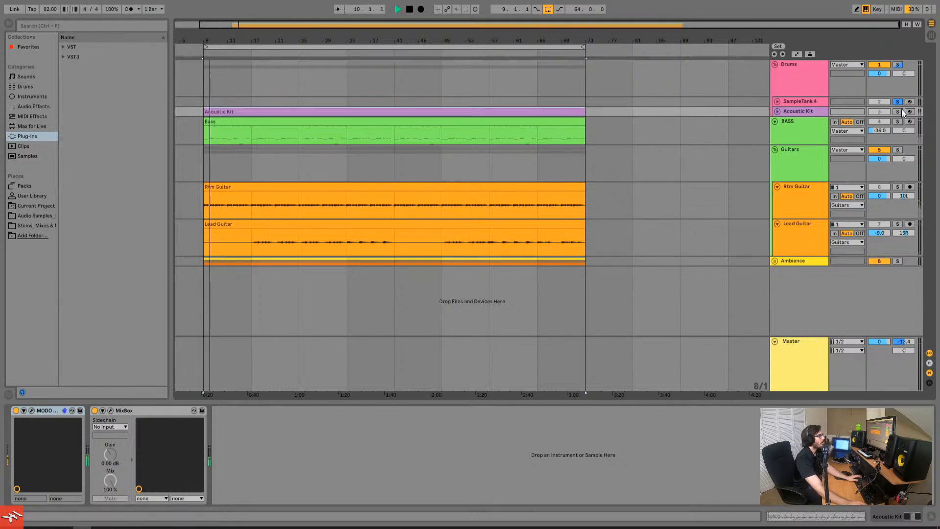
pyautogui.click(802, 101)
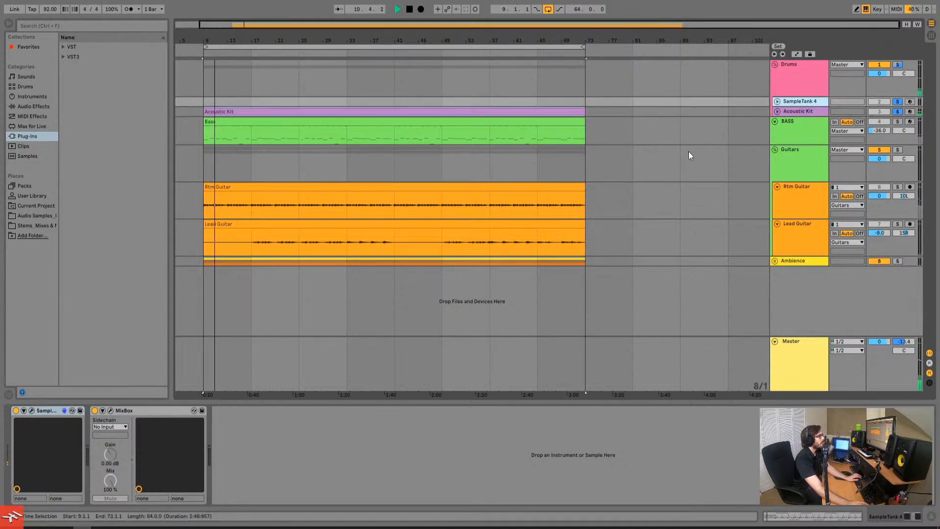
pyautogui.press('space')
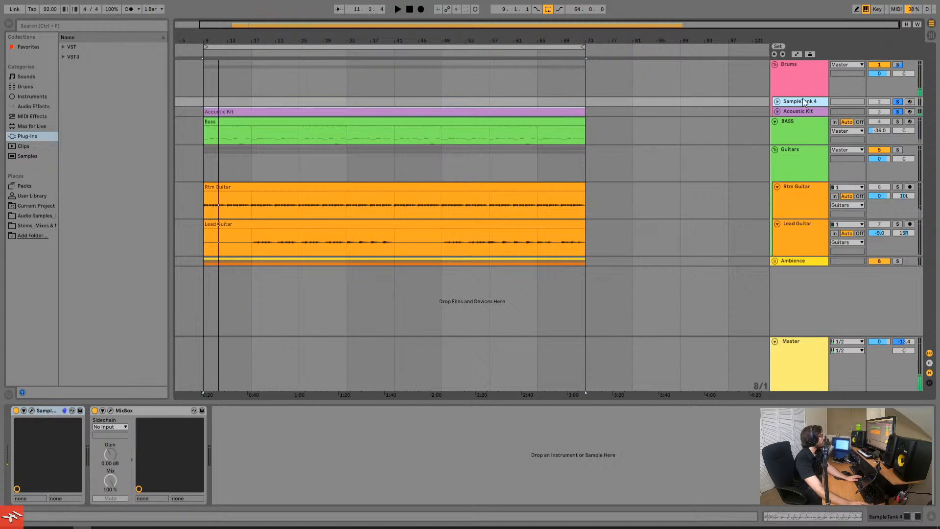
# Unfold the SampleTank 4 track to inspect its input routing, fold it again, and select the Acoustic Kit track
pyautogui.click(778, 102)
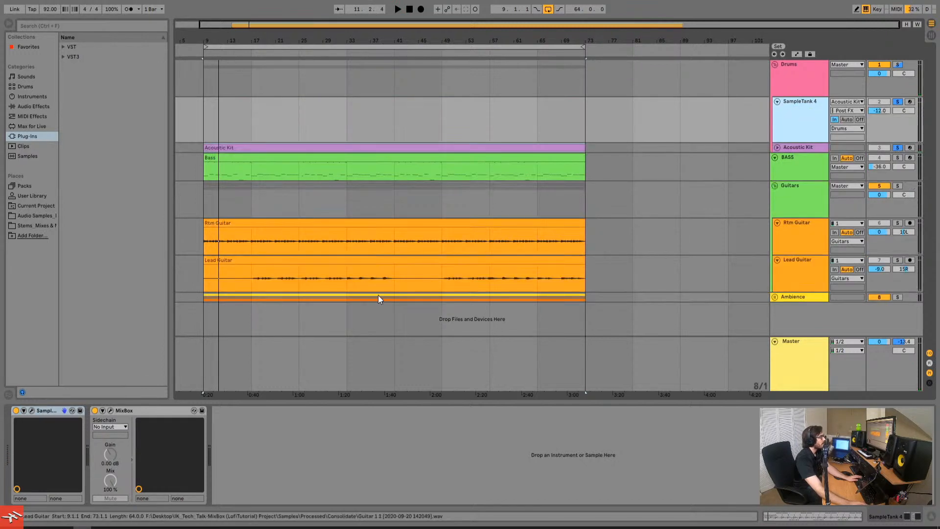
pyautogui.click(777, 102)
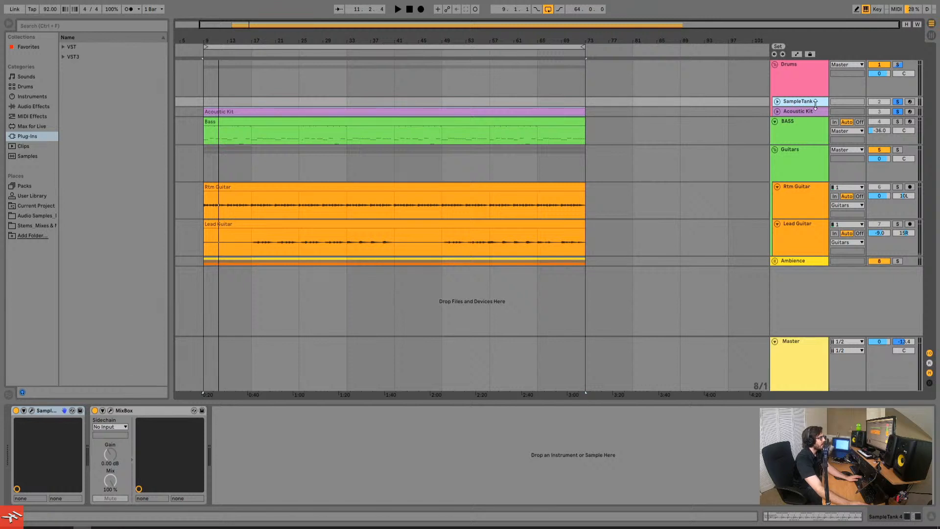
pyautogui.click(808, 112)
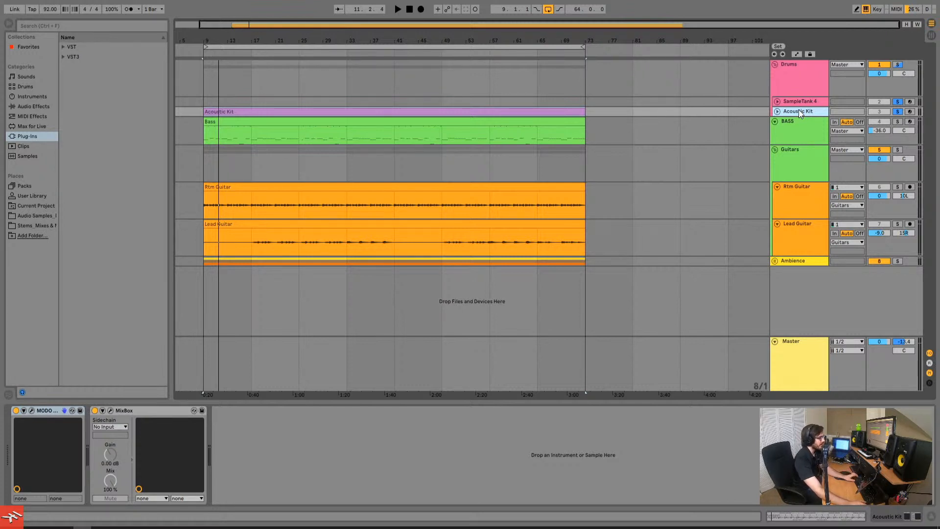
# Insert a new audio track below Acoustic Kit in the Drums group and name it Kick
pyautogui.hotkey('ctrl', 't')
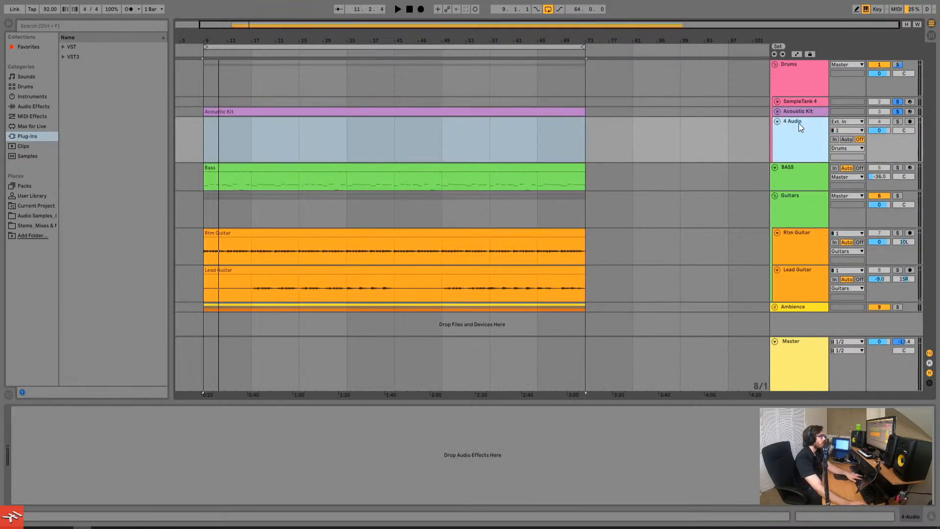
pyautogui.write('ick')
pyautogui.press('Return')
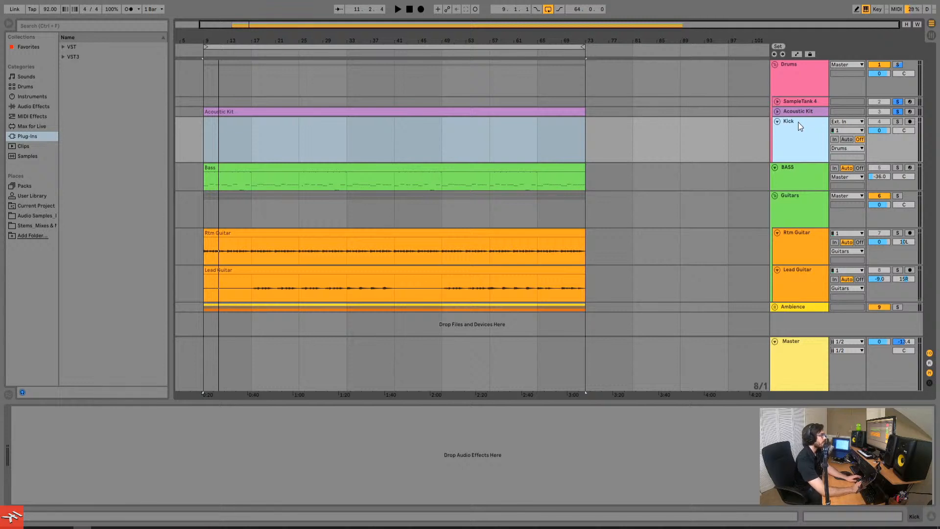
# Route Acoustic Kit's MODO DRUM Output 3-4 into the Kick track and set its monitoring to In
pyautogui.click(845, 121)
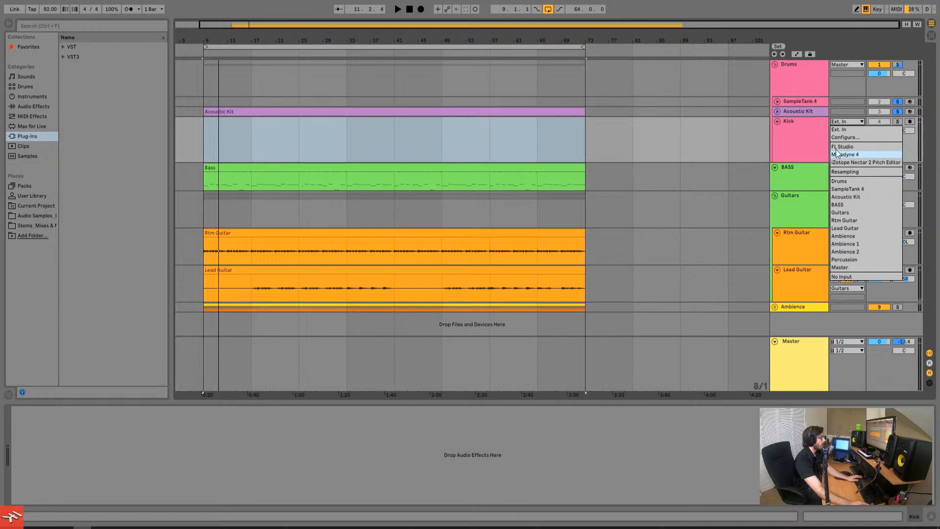
pyautogui.click(857, 198)
pyautogui.click(853, 132)
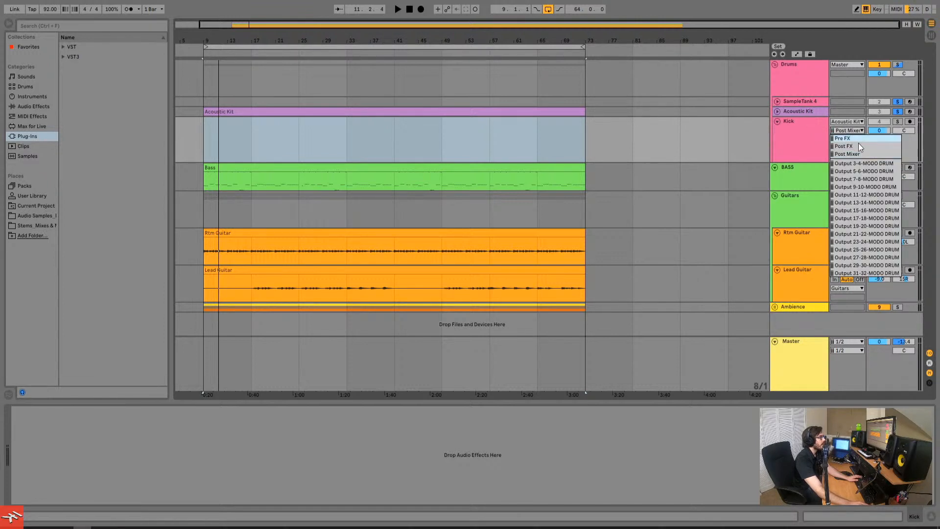
pyautogui.click(863, 164)
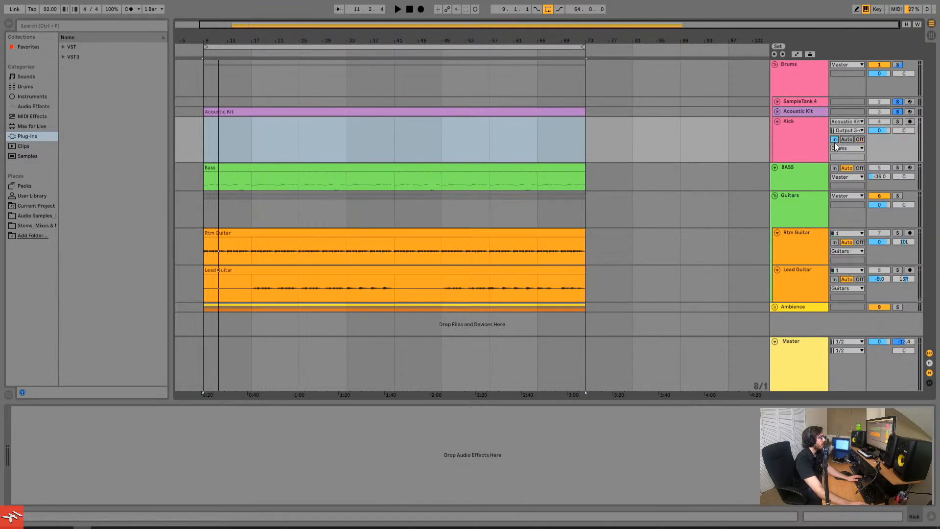
# Open MODO DRUM's mixer on the Acoustic Kit track, route the Kick 1 channel to DAW 3-4, and close the plug-in
pyautogui.click(800, 112)
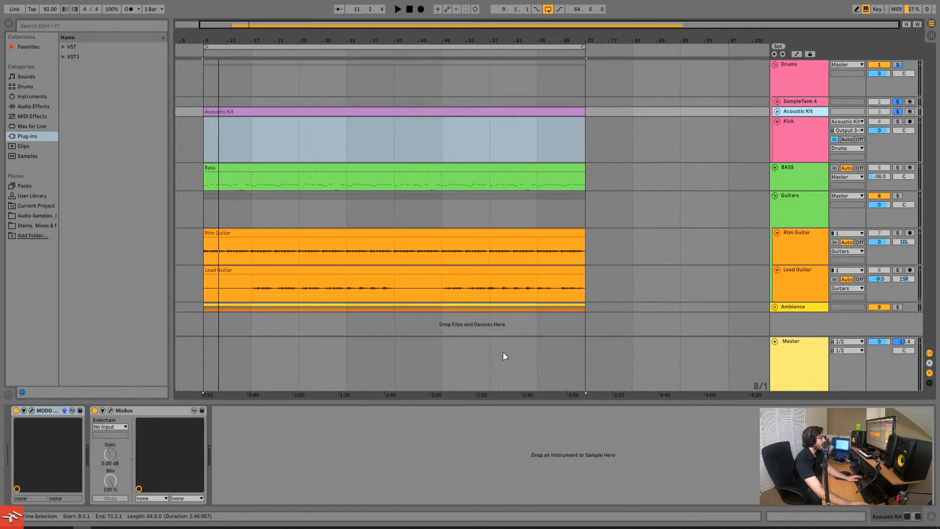
pyautogui.click(32, 411)
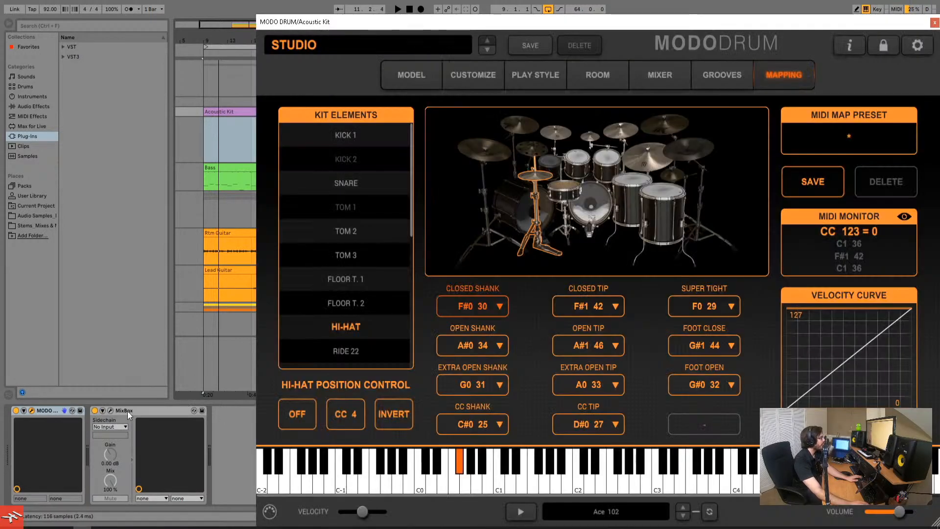
pyautogui.click(666, 75)
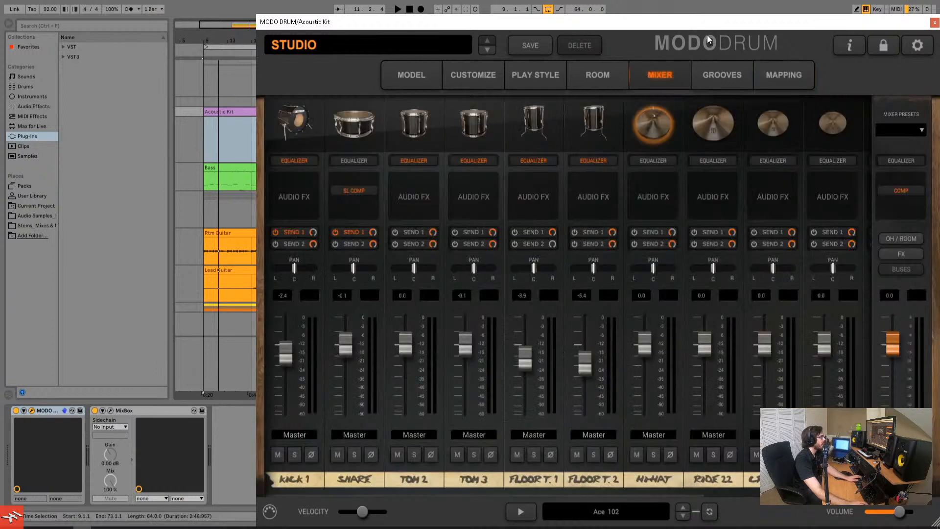
pyautogui.moveTo(709, 23); pyautogui.dragTo(621, 22)
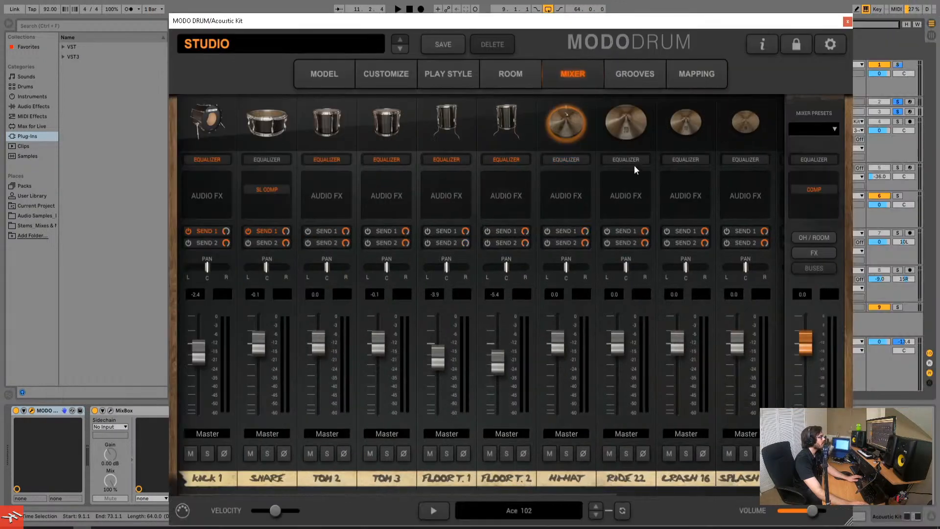
pyautogui.click(207, 434)
pyautogui.moveTo(220, 475)
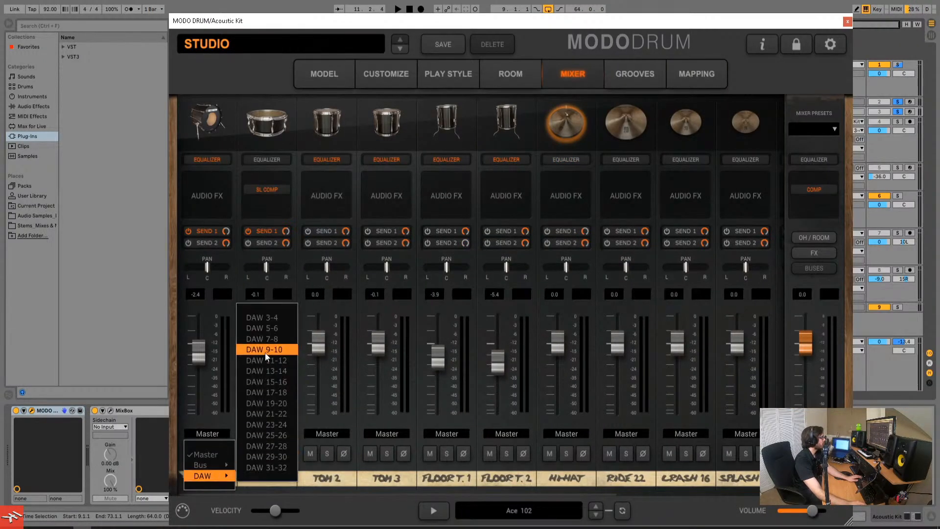
pyautogui.click(263, 317)
pyautogui.click(846, 23)
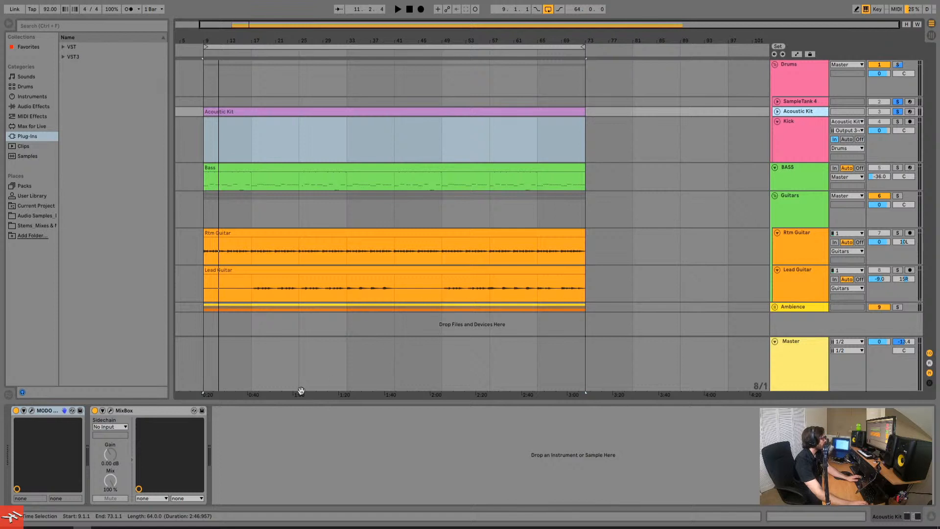
# Copy the MixBox device from the Acoustic Kit track onto the Kick track
pyautogui.click(169, 409)
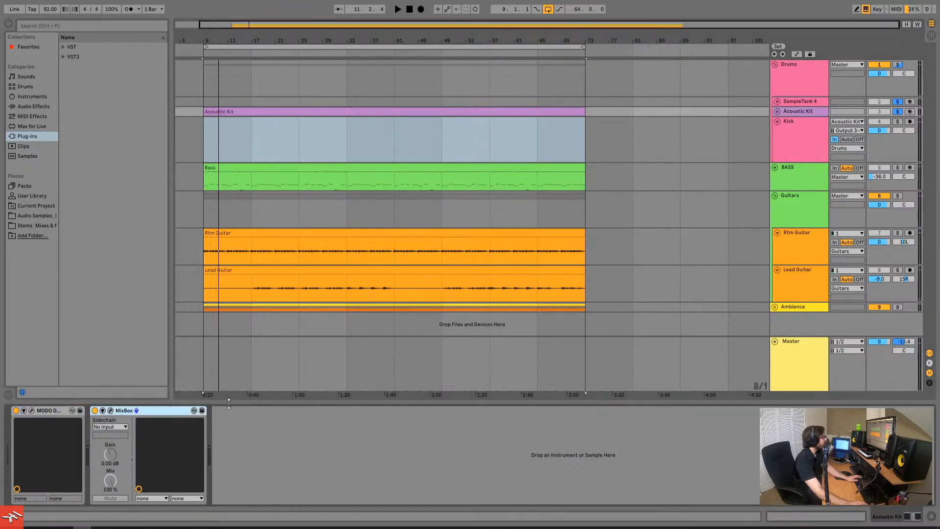
pyautogui.click(791, 149)
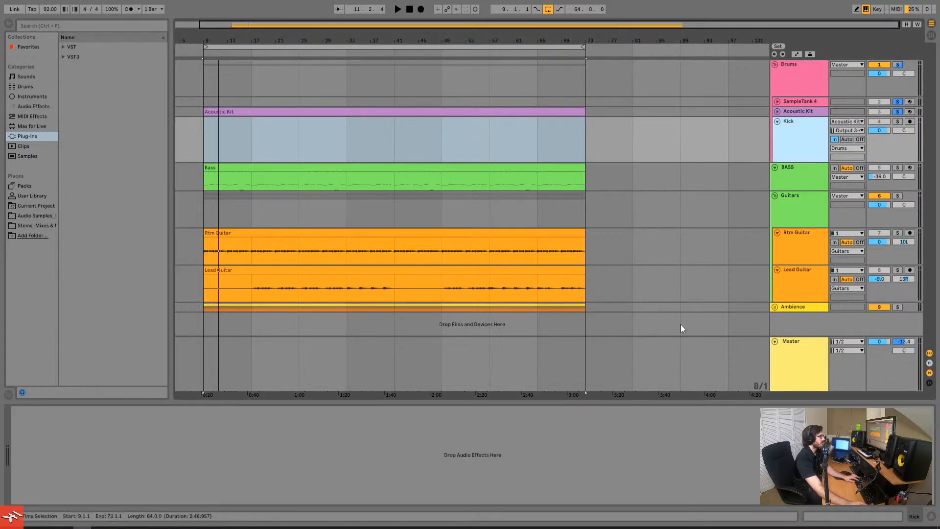
pyautogui.hotkey('ctrl', 'v')
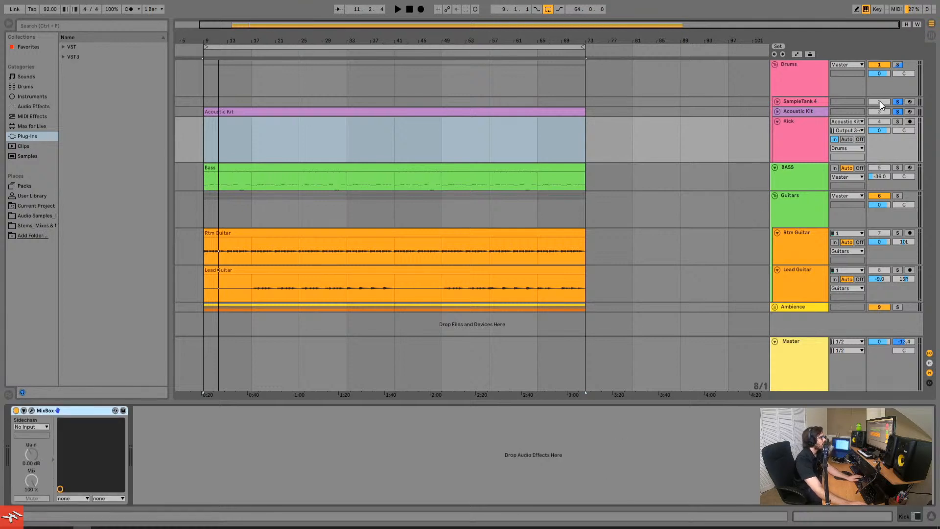
# Solo the Kick track, play briefly to check its separate signal, and stop playback
pyautogui.click(897, 122)
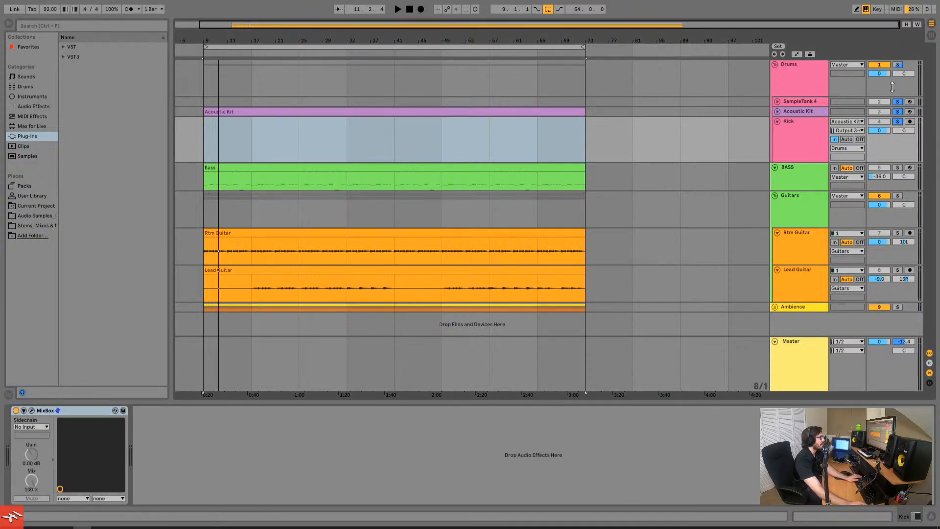
pyautogui.press('space')
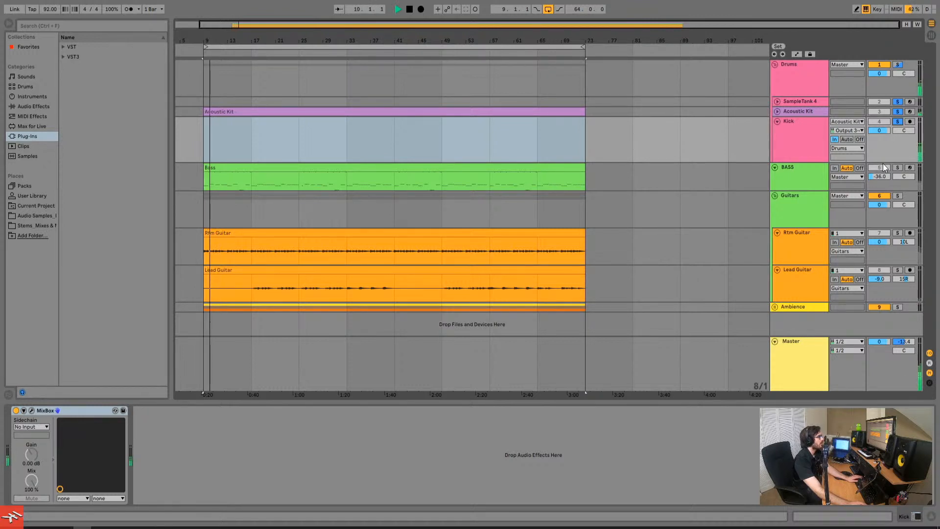
pyautogui.press('space')
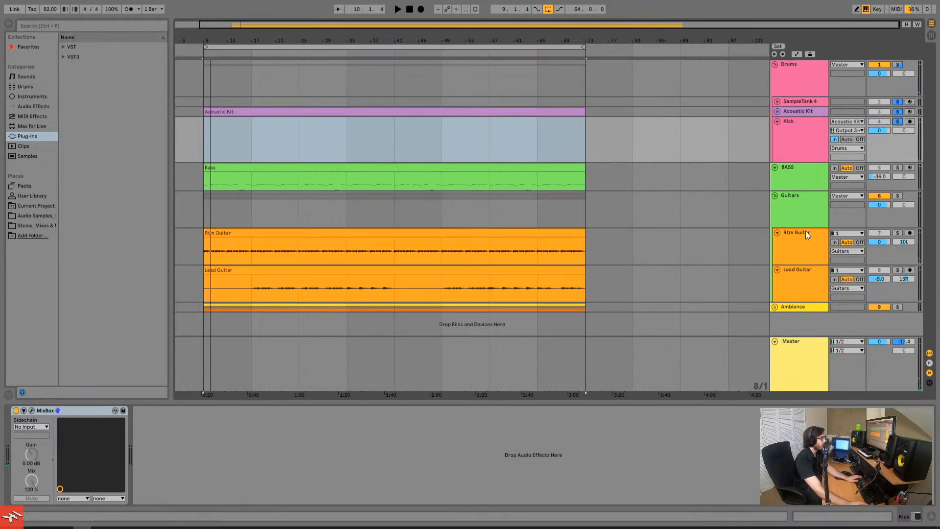
# Open MixBox on the BASS track, inspect the rack's rear view with its sidechain switches, and return to the front view
pyautogui.click(803, 175)
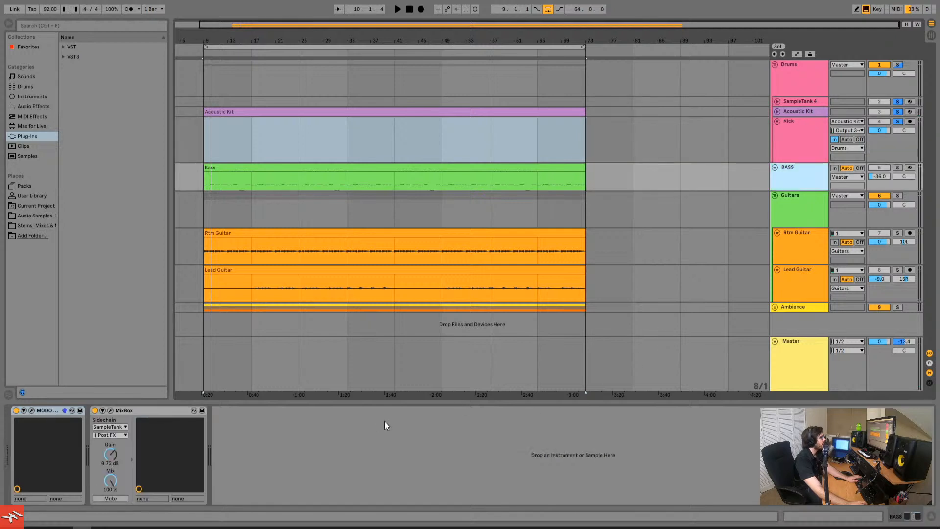
pyautogui.click(110, 410)
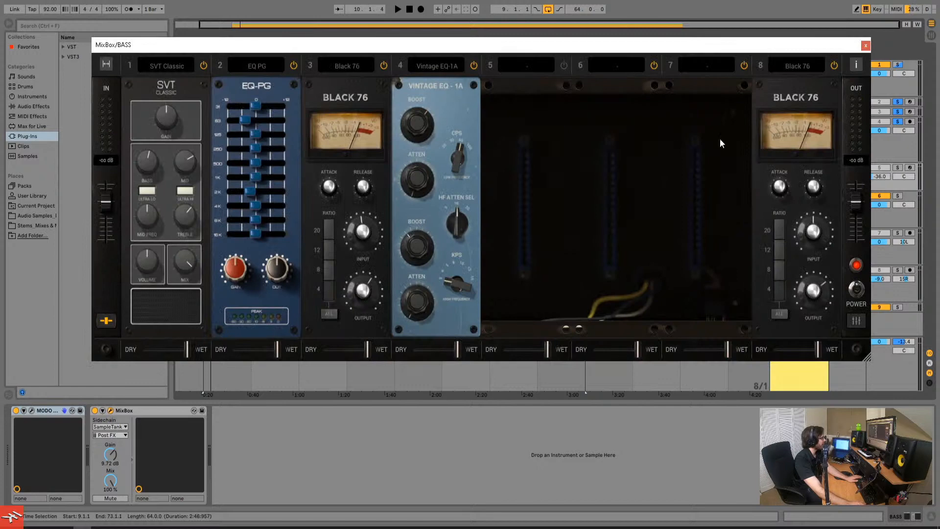
pyautogui.click(856, 321)
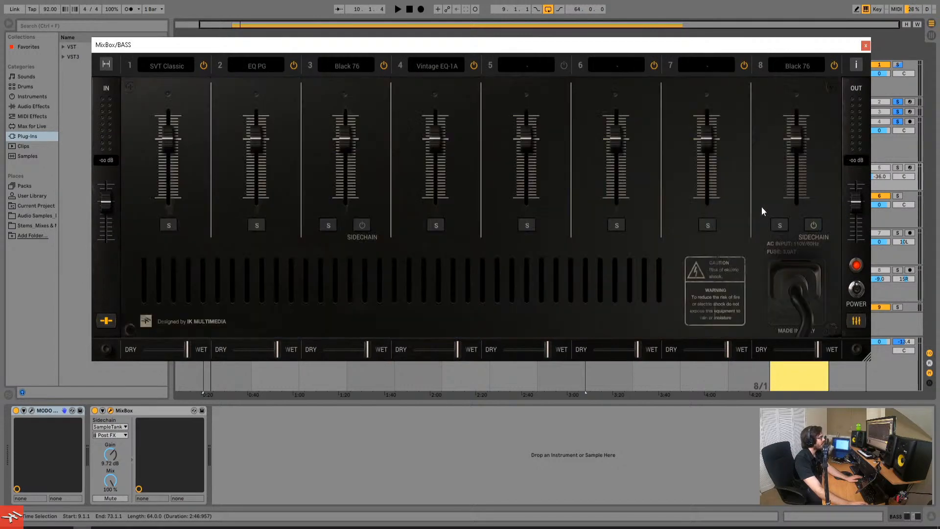
pyautogui.click(857, 321)
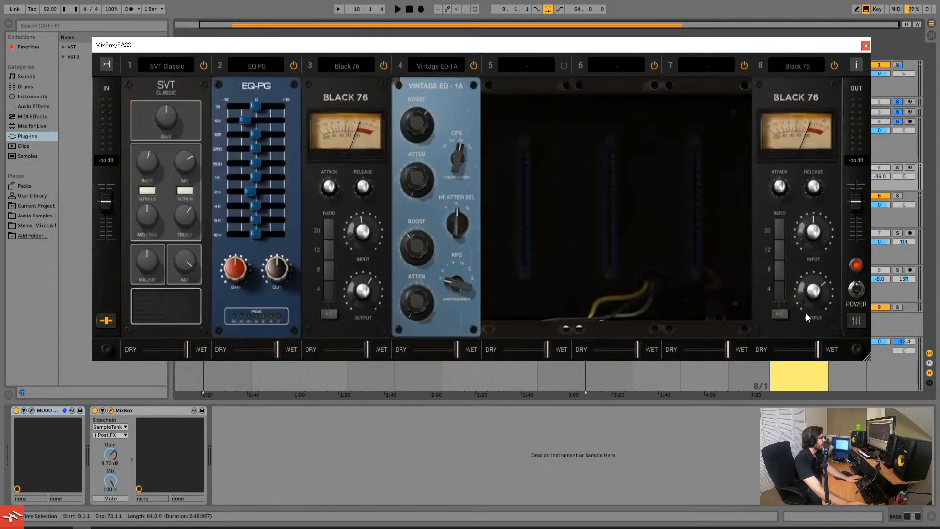
# Try Acoustic Kit with Pre FX as the sidechain source for the BASS track's MixBox
pyautogui.click(118, 427)
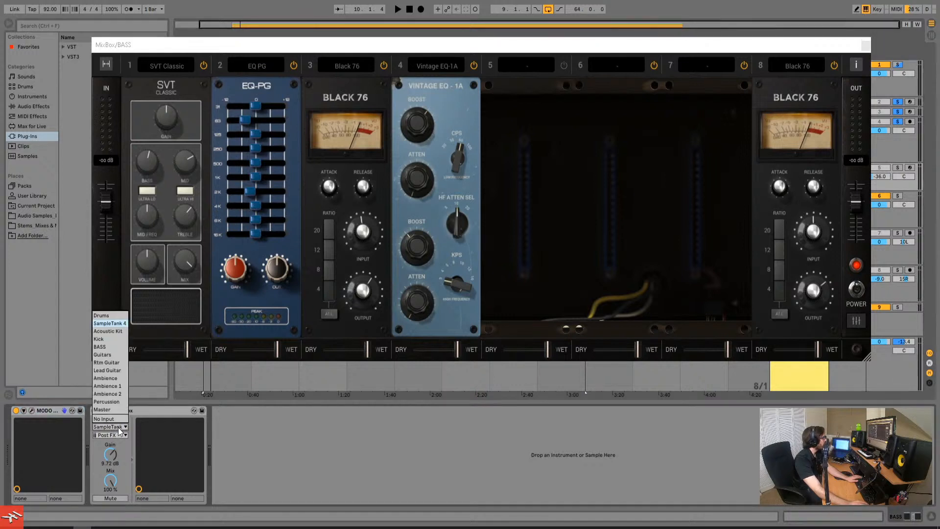
pyautogui.click(154, 423)
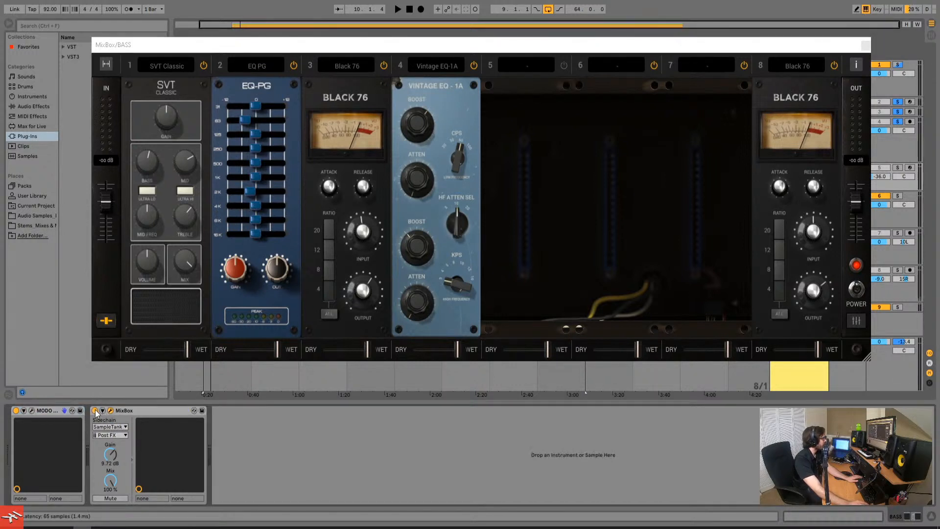
pyautogui.click(121, 429)
pyautogui.click(110, 336)
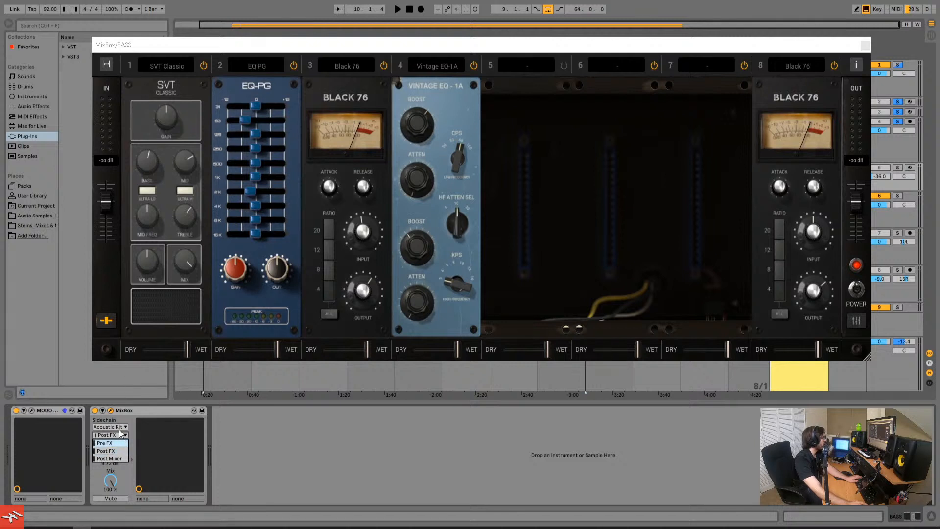
pyautogui.click(117, 443)
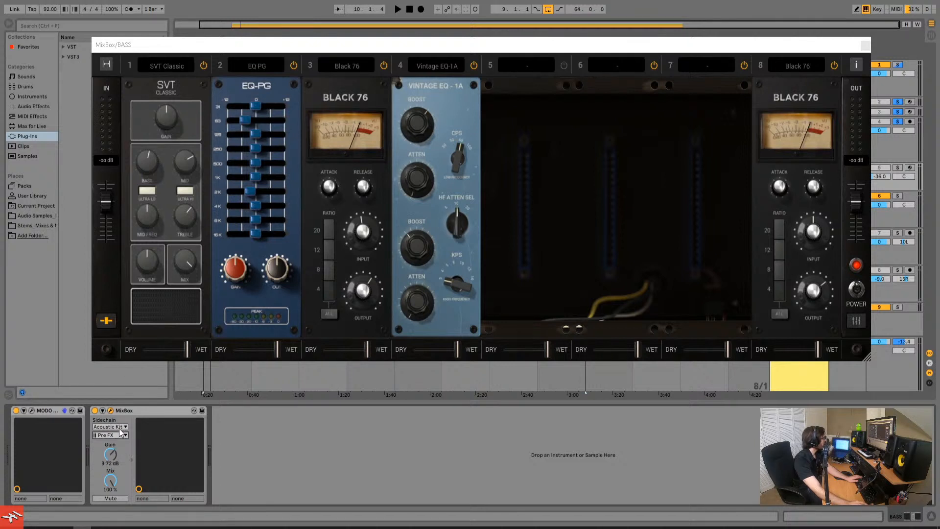
# Set the BASS track's MixBox sidechain source to Kick, tapped Post FX
pyautogui.click(122, 427)
pyautogui.click(119, 339)
pyautogui.click(108, 442)
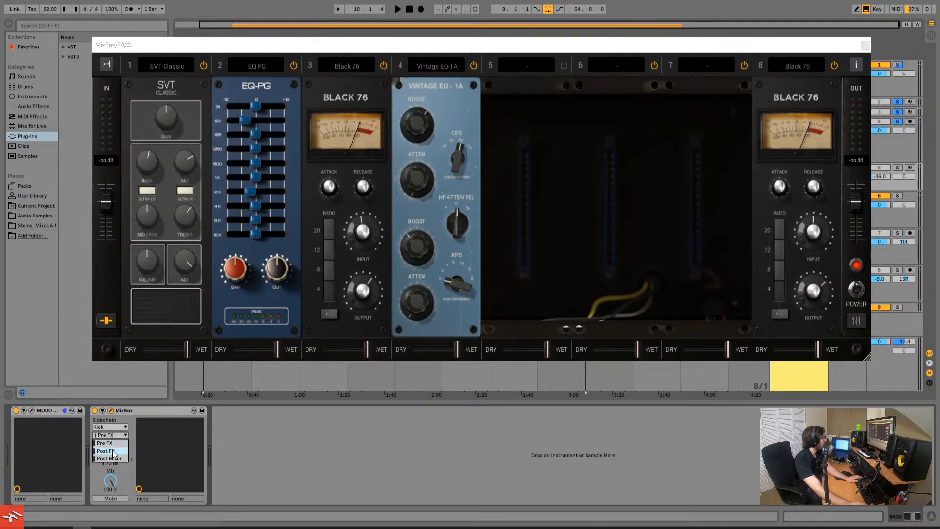
pyautogui.click(113, 451)
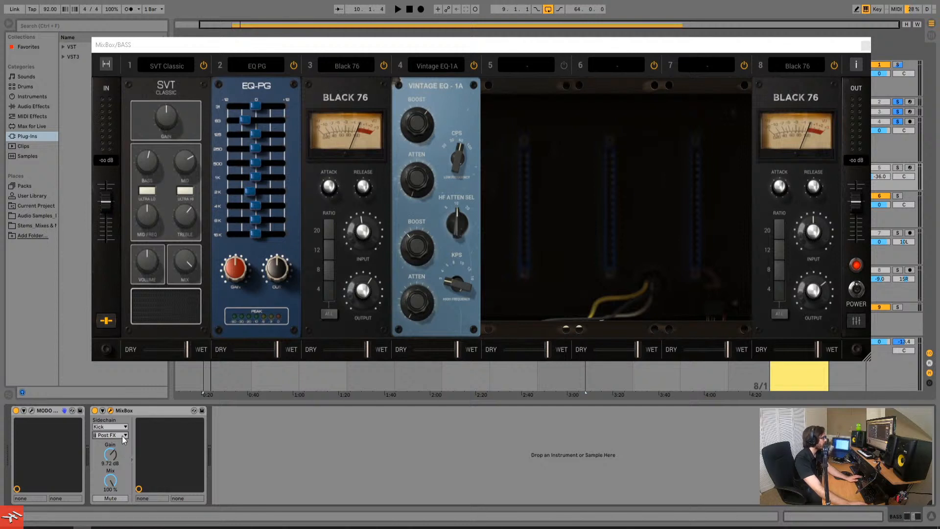
pyautogui.click(122, 436)
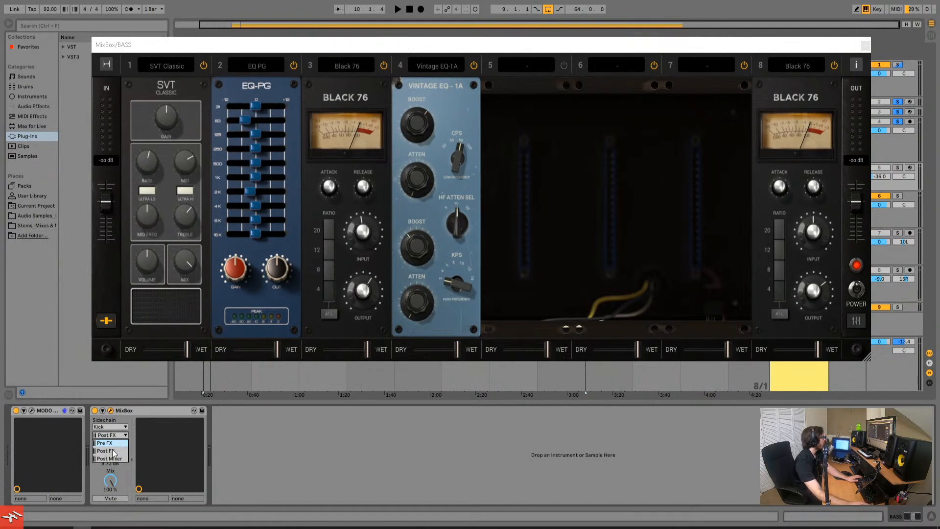
pyautogui.click(112, 450)
# Raise the MixBox sidechain gain to 13.5 dB, increase it to 23.0 dB during playback, and move the plug-in window to uncover the track headers
pyautogui.moveTo(113, 454); pyautogui.dragTo(112, 449)
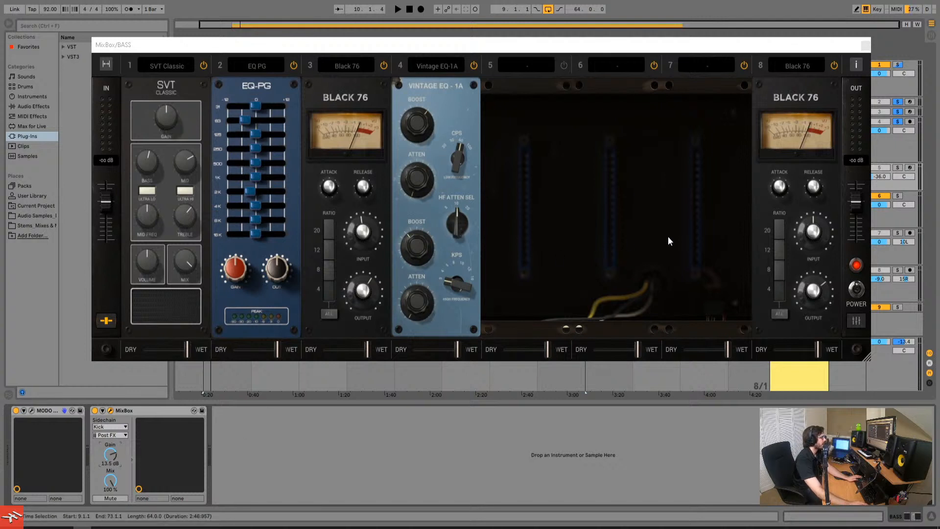
pyautogui.press('space')
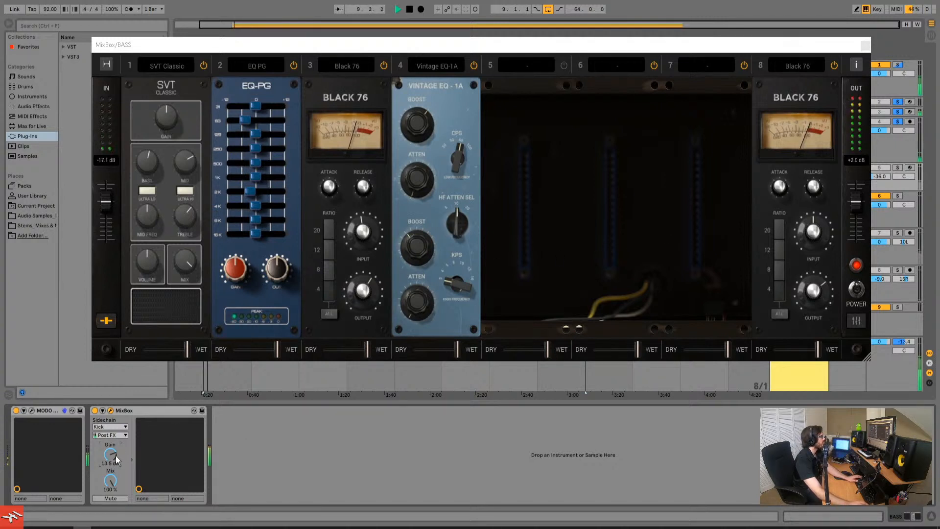
pyautogui.moveTo(117, 460); pyautogui.dragTo(116, 421)
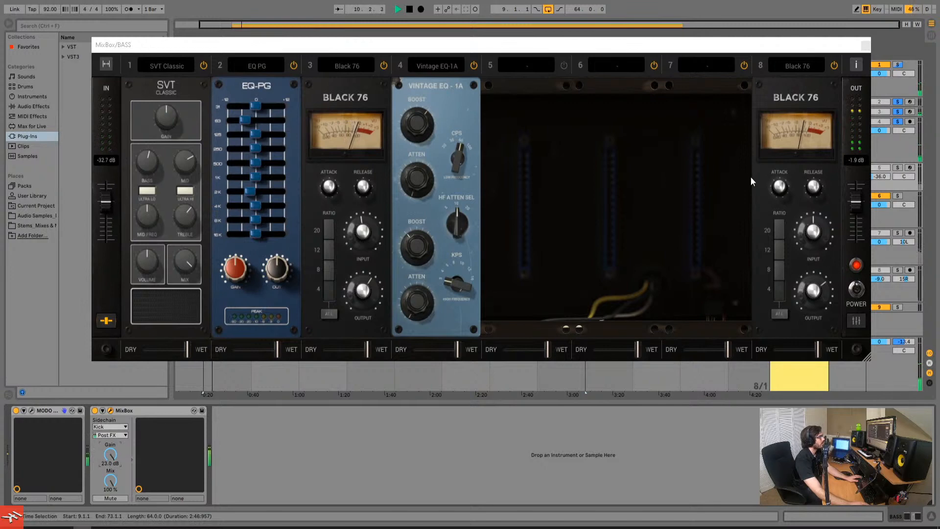
pyautogui.moveTo(772, 45); pyautogui.dragTo(679, 45)
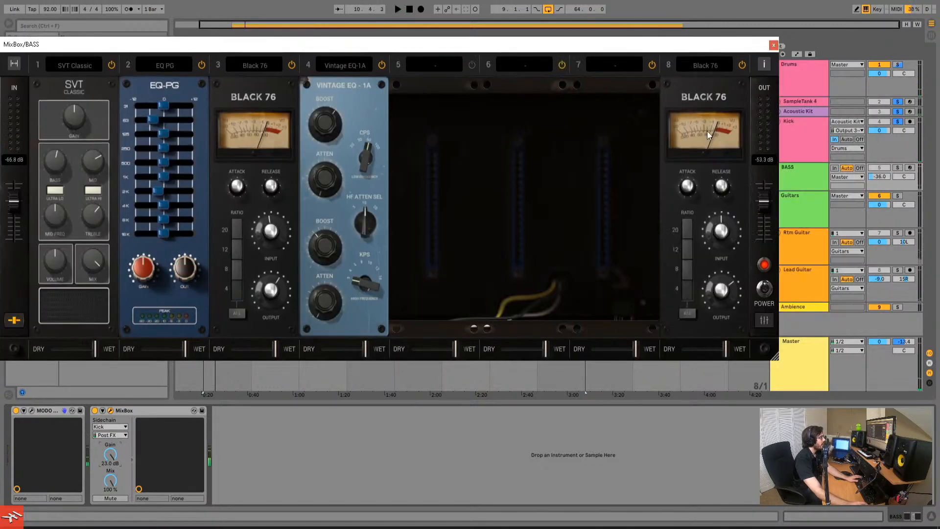
# Solo the BASS track as well, start playback, and set the MixBox sidechain gain to 19.6 dB
pyautogui.click(898, 168)
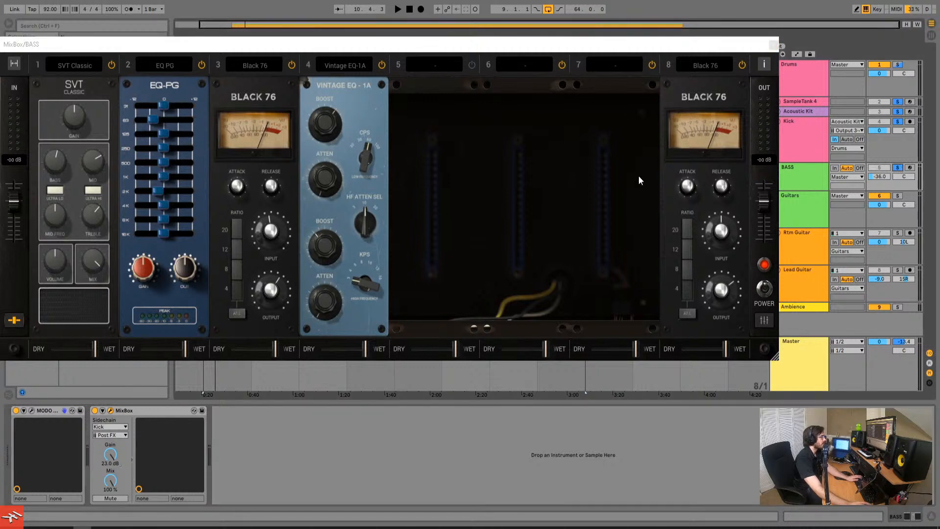
pyautogui.press('space')
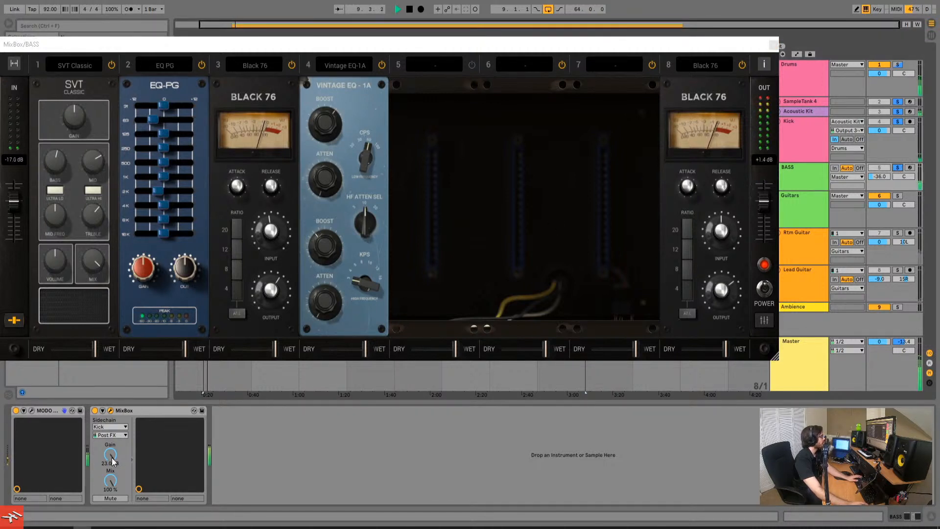
pyautogui.moveTo(111, 455); pyautogui.dragTo(111, 452)
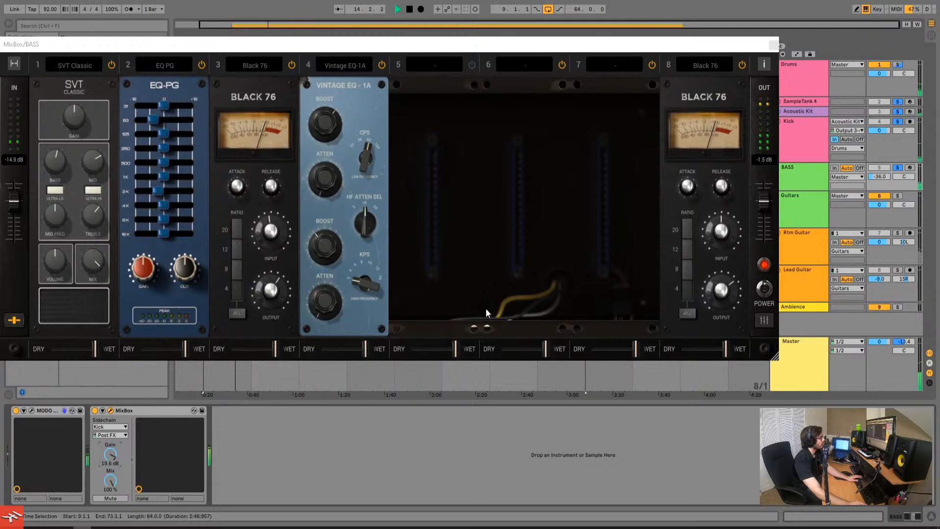
# Clear the track solos, close the BASS track's MixBox, and select the Guitars group track
pyautogui.click(896, 169)
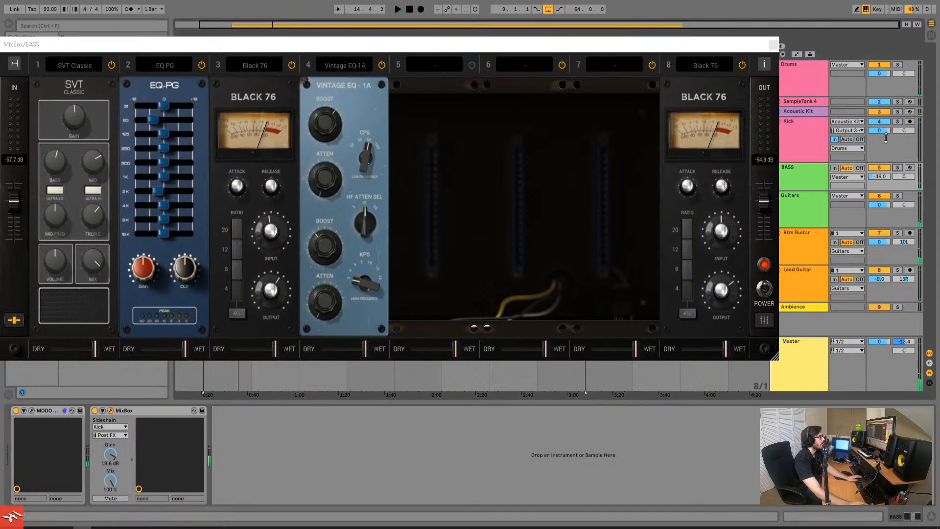
pyautogui.click(773, 44)
pyautogui.click(797, 202)
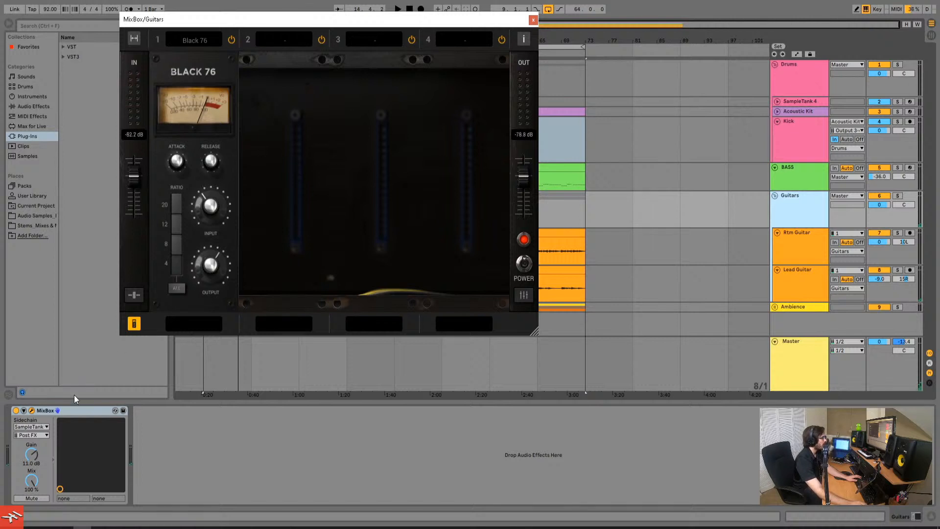
# Set the Guitars group MixBox sidechain source to Kick, tapped Post FX
pyautogui.click(24, 410)
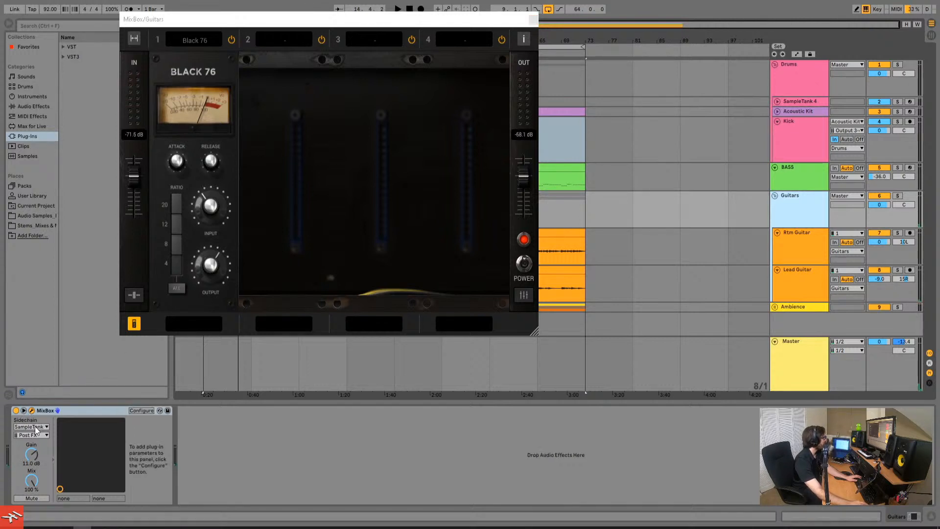
pyautogui.click(34, 426)
pyautogui.click(32, 339)
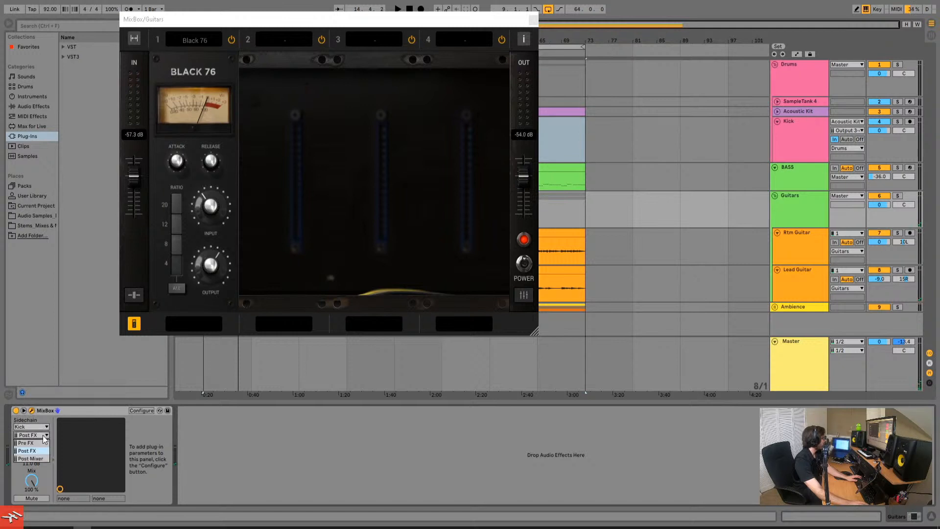
# Raise the Guitars MixBox sidechain gain to 24.0 dB and readjust the Black 76 input during playback
pyautogui.press('space')
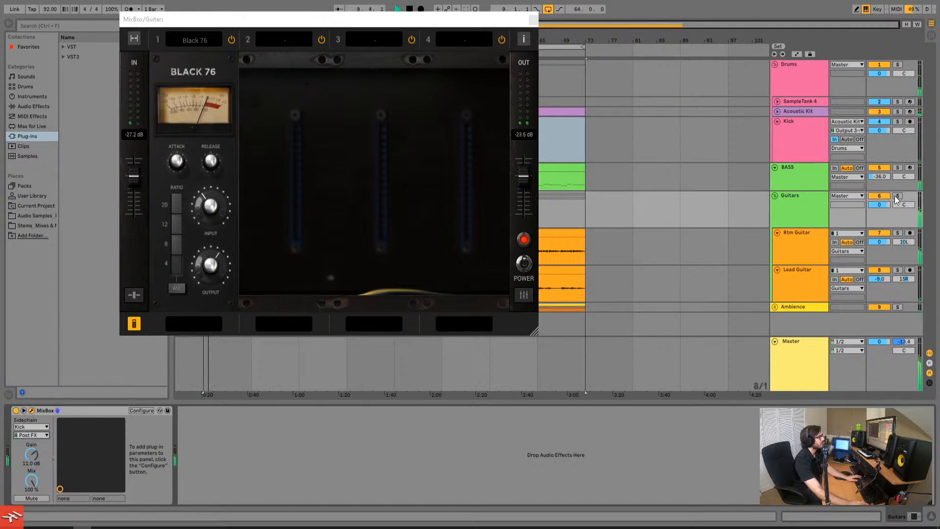
pyautogui.moveTo(28, 444); pyautogui.dragTo(72, 424)
pyautogui.click(210, 191)
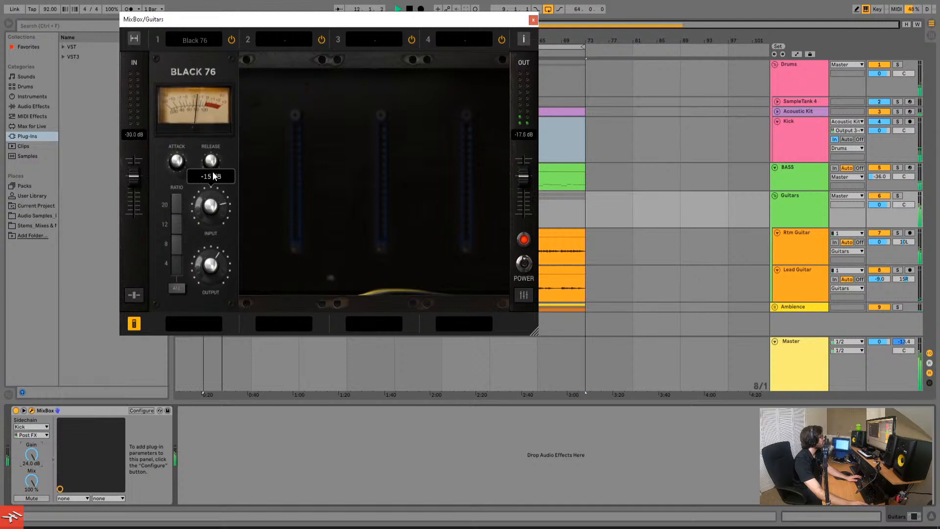
pyautogui.moveTo(213, 175); pyautogui.dragTo(212, 177)
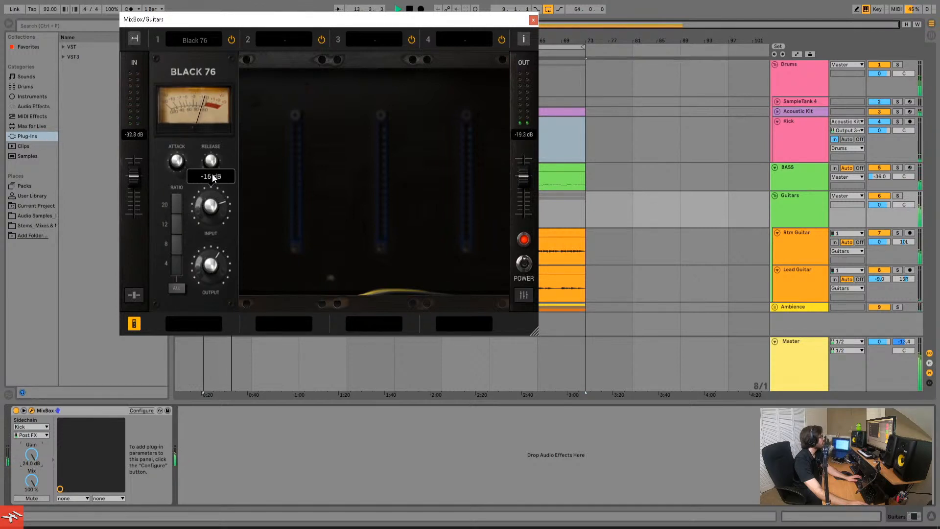
pyautogui.moveTo(212, 177); pyautogui.dragTo(211, 207)
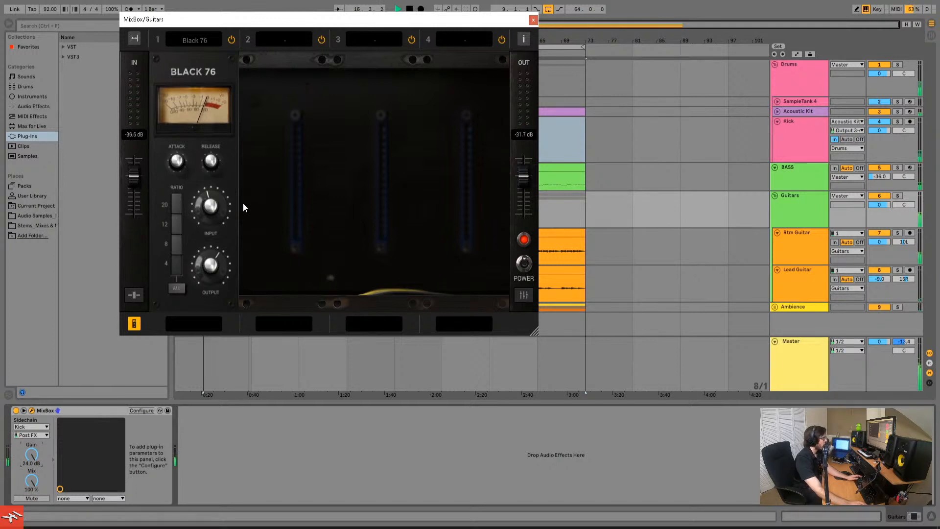
pyautogui.press('space')
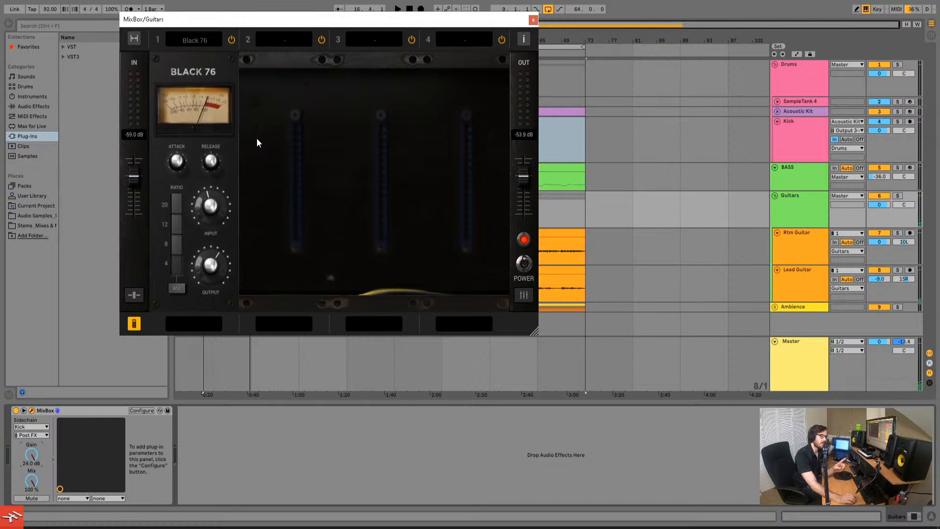
# Look through the Saturation and Modulation effects offered for the first slot of the Guitars MixBox, keeping Black 76
pyautogui.click(203, 40)
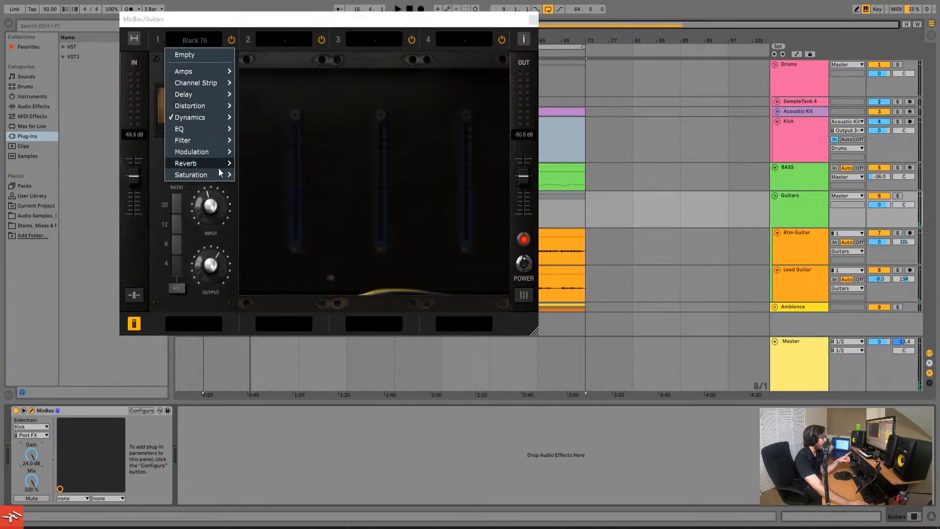
pyautogui.moveTo(218, 166)
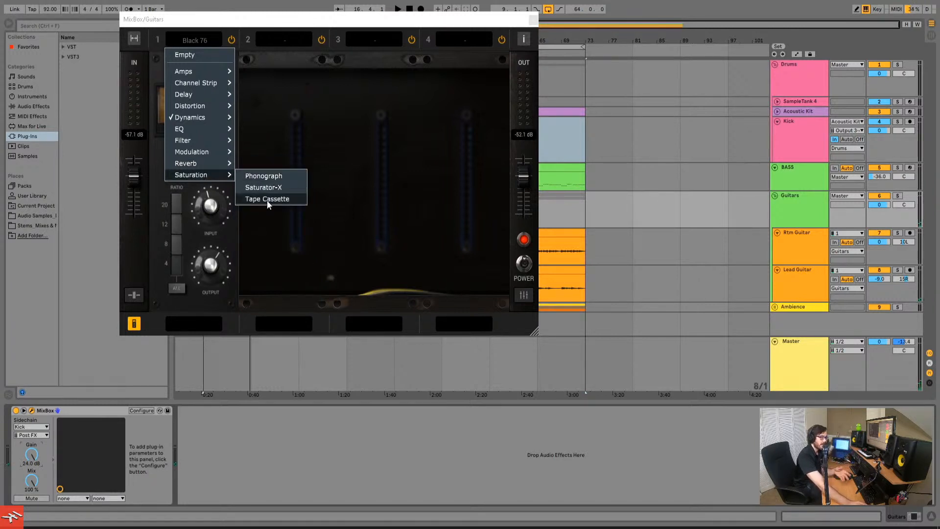
pyautogui.moveTo(210, 143)
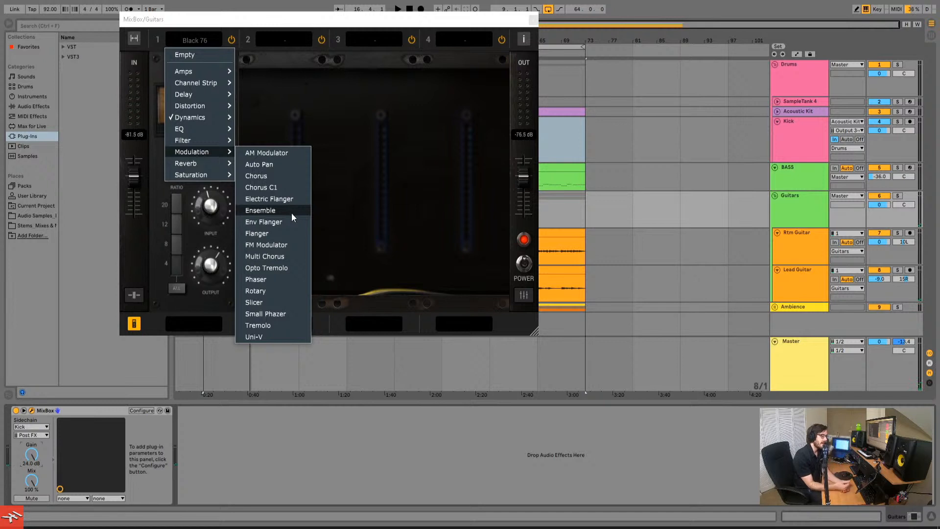
pyautogui.click(367, 115)
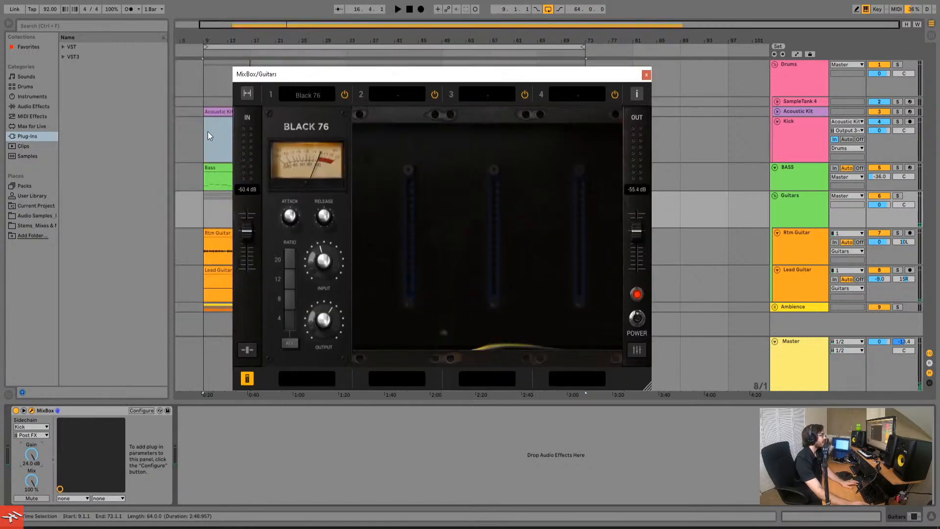
# Start playback from bar 9 and open the Acoustic Kit track's MixBox
pyautogui.click(199, 144)
pyautogui.press('space')
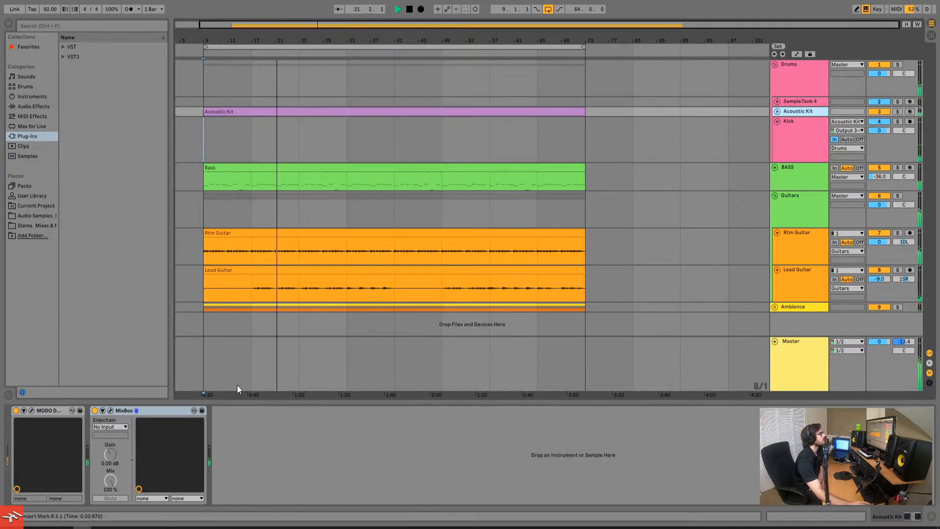
pyautogui.click(109, 411)
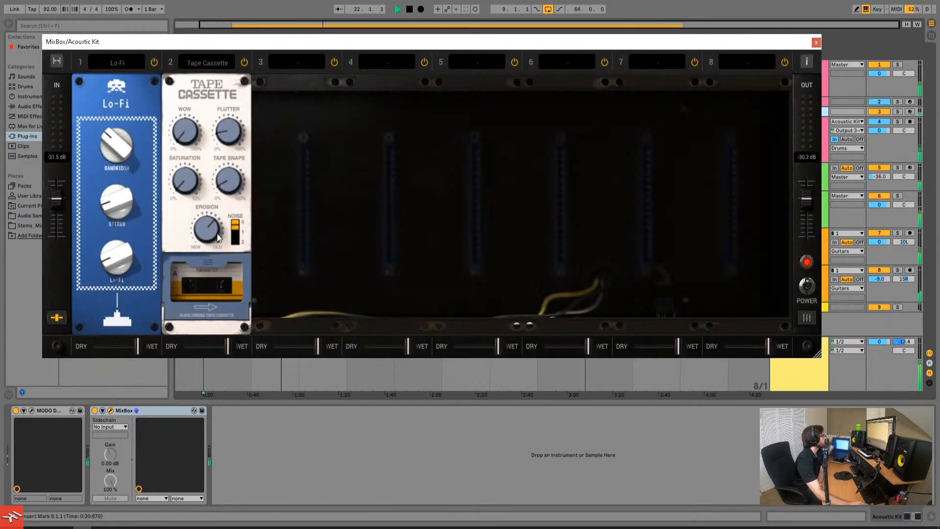
# On the Acoustic Kit, set Tape Cassette's Tape Snaps to 2 % and wet mix to 100 %, and adjust the Lo-Fi module's Stereo amount
pyautogui.moveTo(231, 177)
pyautogui.moveTo(231, 177); pyautogui.dragTo(233, 182)
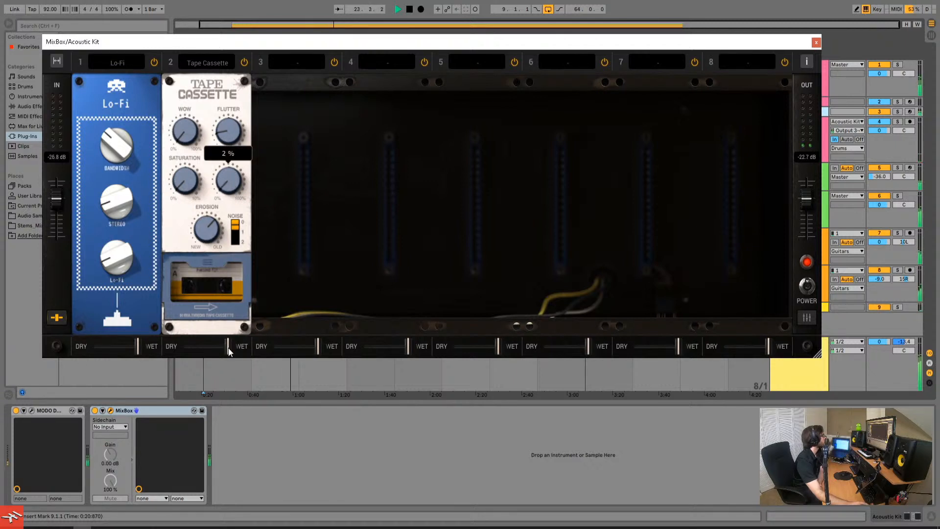
pyautogui.moveTo(229, 348); pyautogui.dragTo(220, 353)
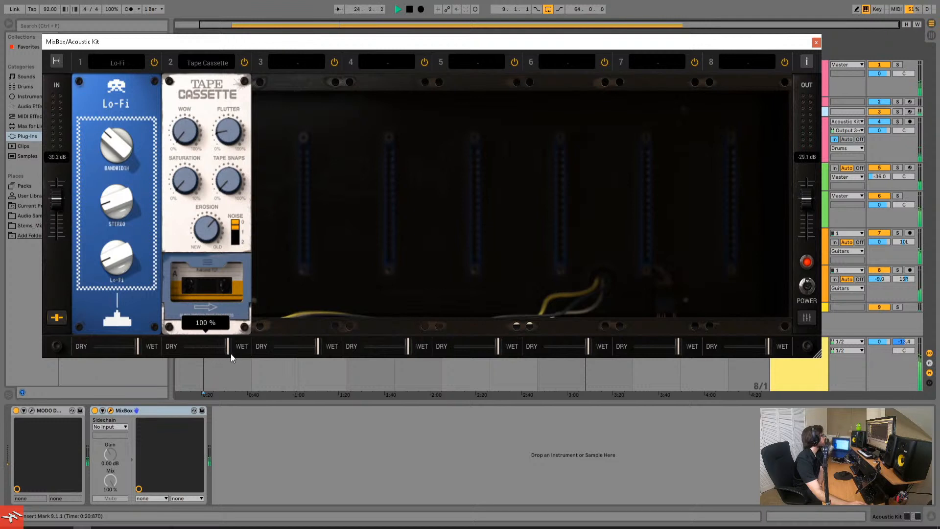
pyautogui.moveTo(121, 150)
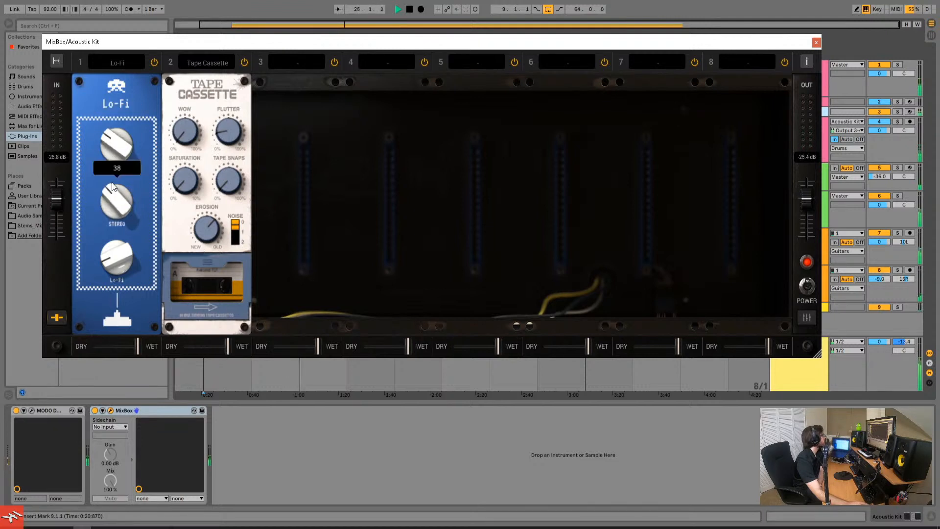
pyautogui.moveTo(135, 188); pyautogui.dragTo(138, 200)
pyautogui.click(816, 43)
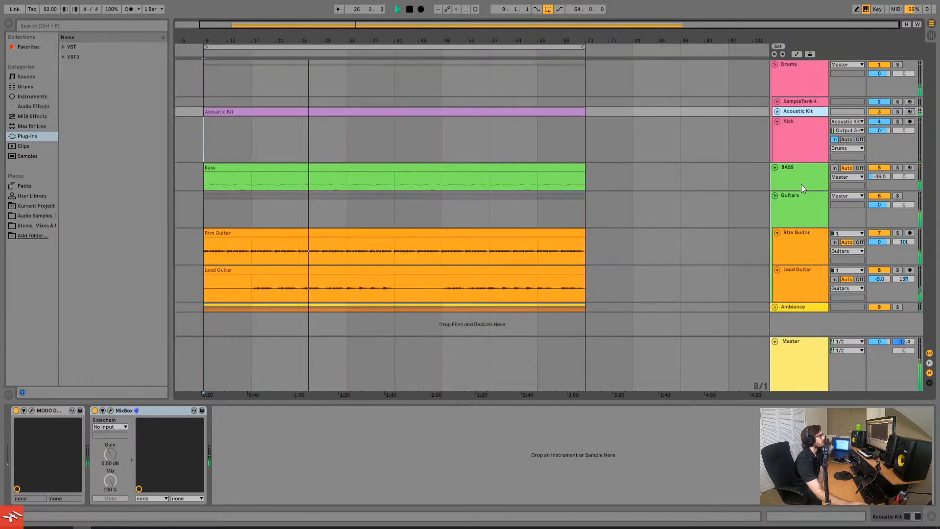
# Set the Lead Guitar track's volume to -8.1 dB
pyautogui.click(813, 201)
pyautogui.click(812, 275)
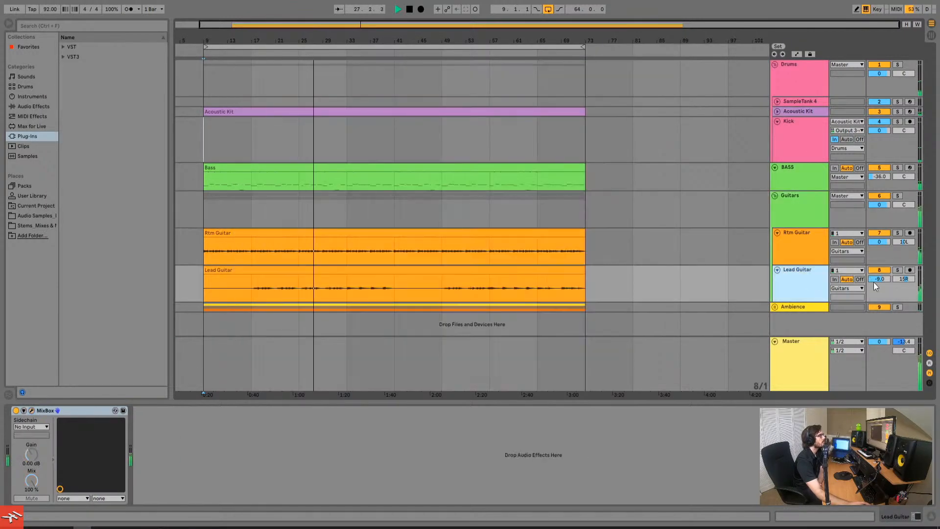
pyautogui.moveTo(874, 282); pyautogui.dragTo(874, 274)
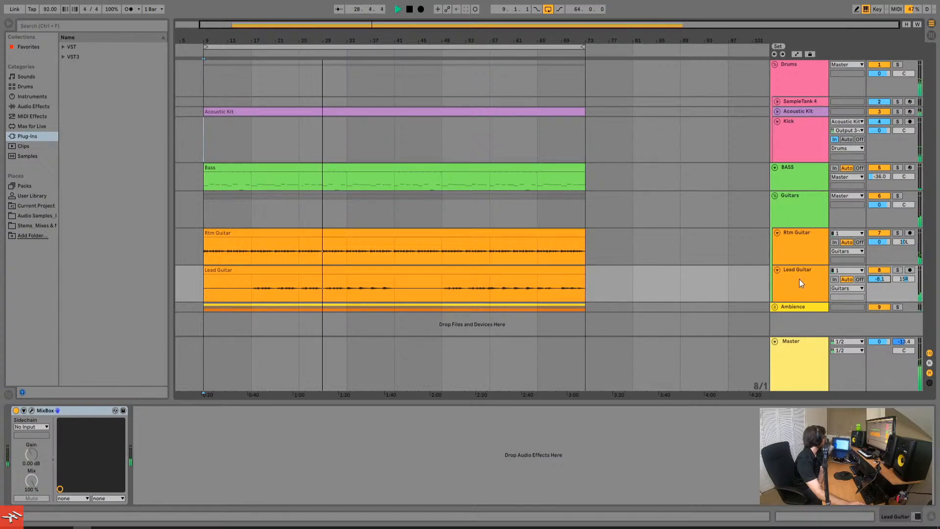
# Examine the Lead Guitar's MixBox rack and its Guitar presets, and shrink the plug-in window to four slots
pyautogui.click(799, 278)
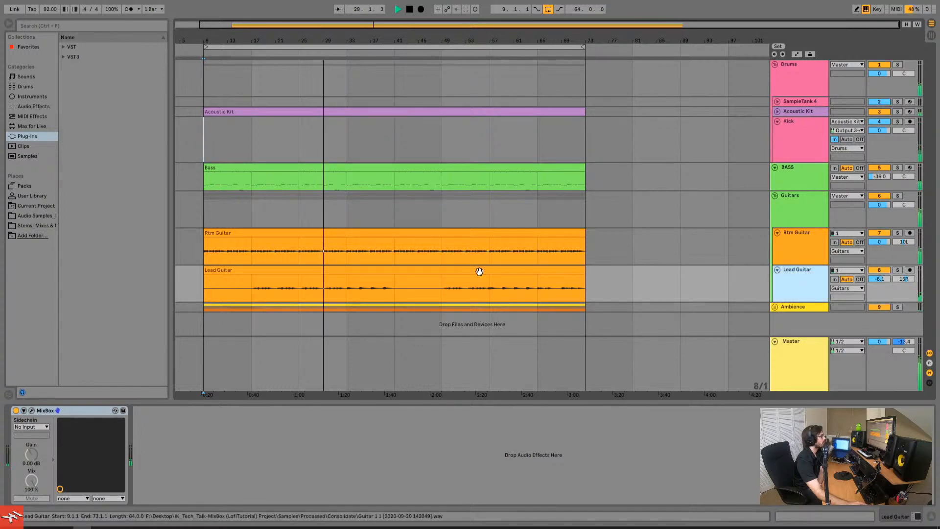
pyautogui.click(31, 410)
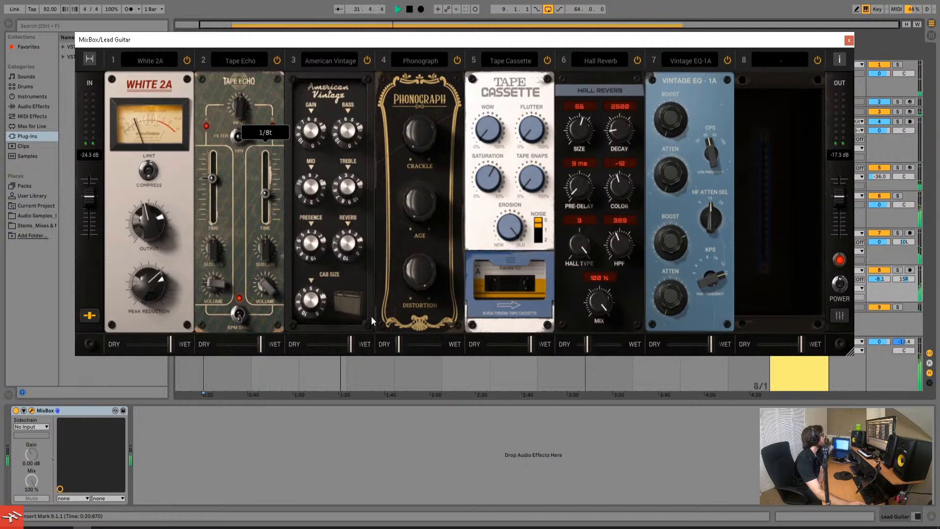
pyautogui.click(90, 315)
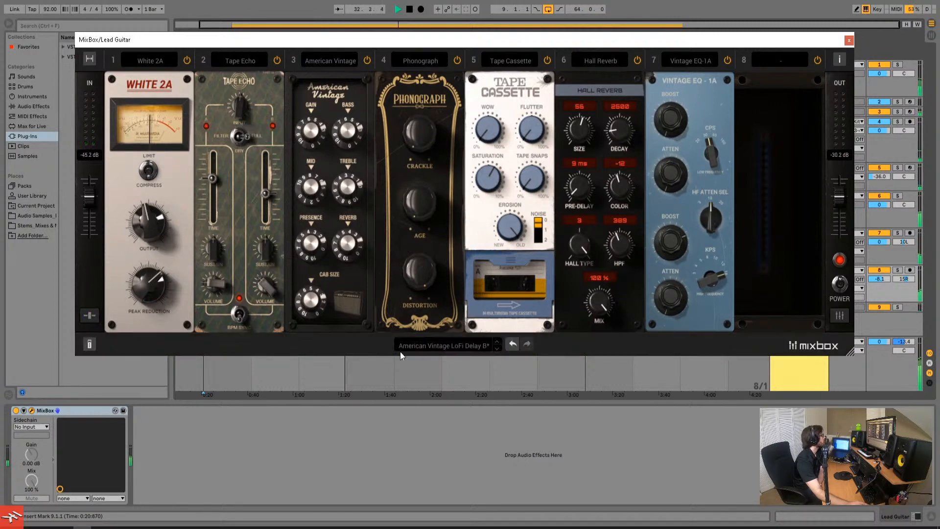
pyautogui.click(446, 351)
pyautogui.moveTo(462, 230)
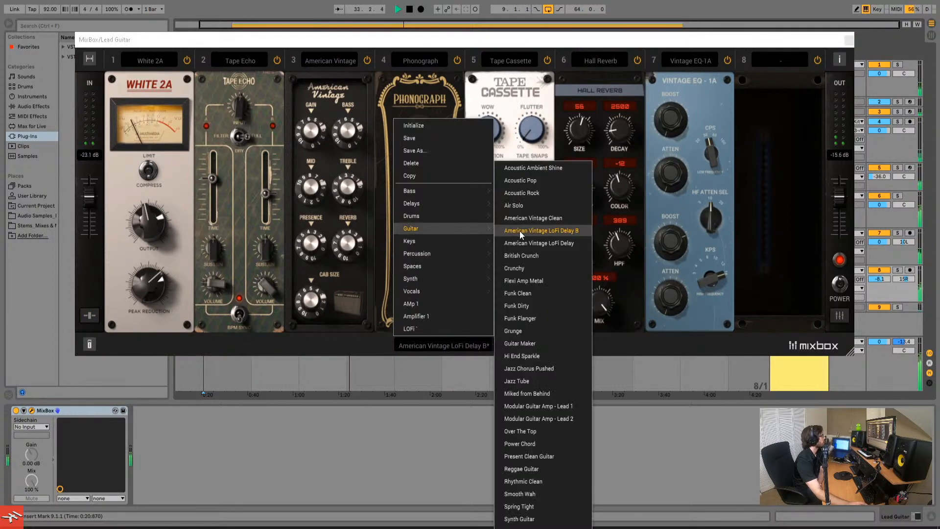
pyautogui.click(751, 349)
pyautogui.moveTo(851, 351); pyautogui.dragTo(357, 254)
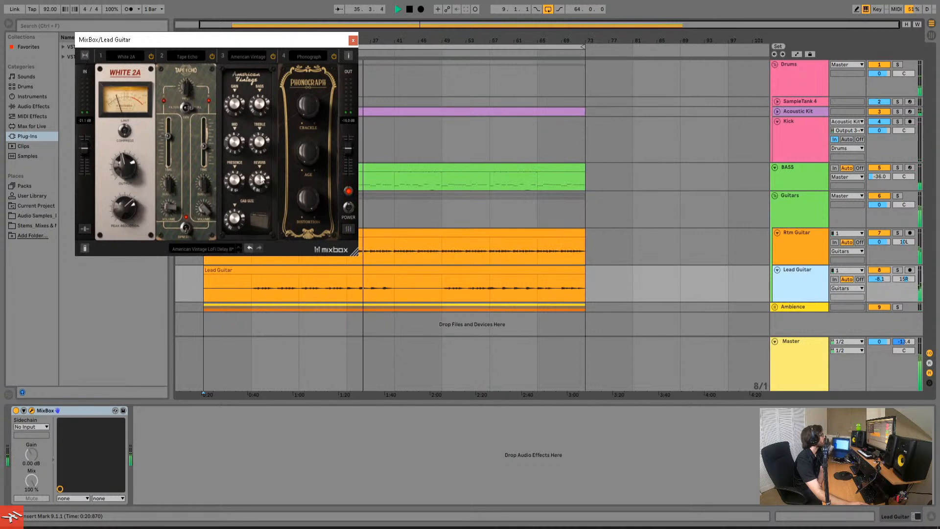
# Open the Ambience track's MixBox and fade the Master track volume down to -47.0 dB during playback
pyautogui.click(799, 307)
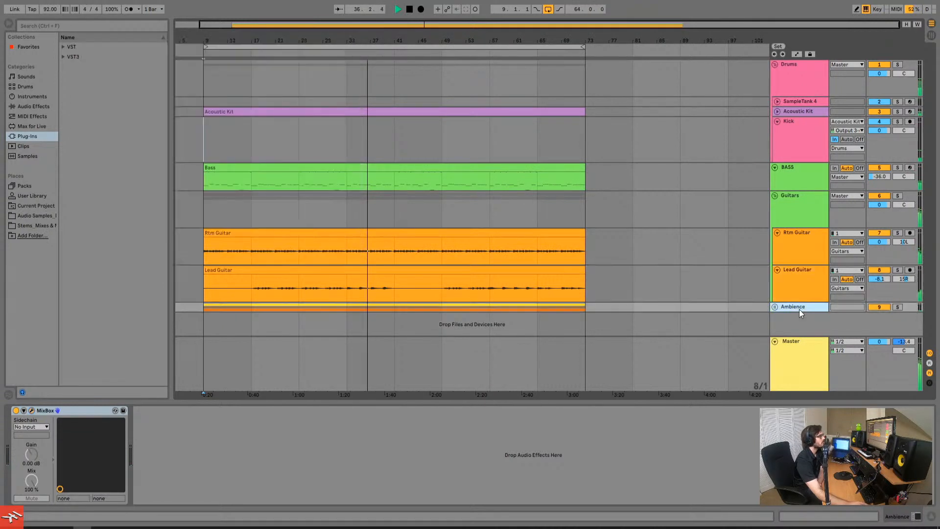
pyautogui.click(32, 411)
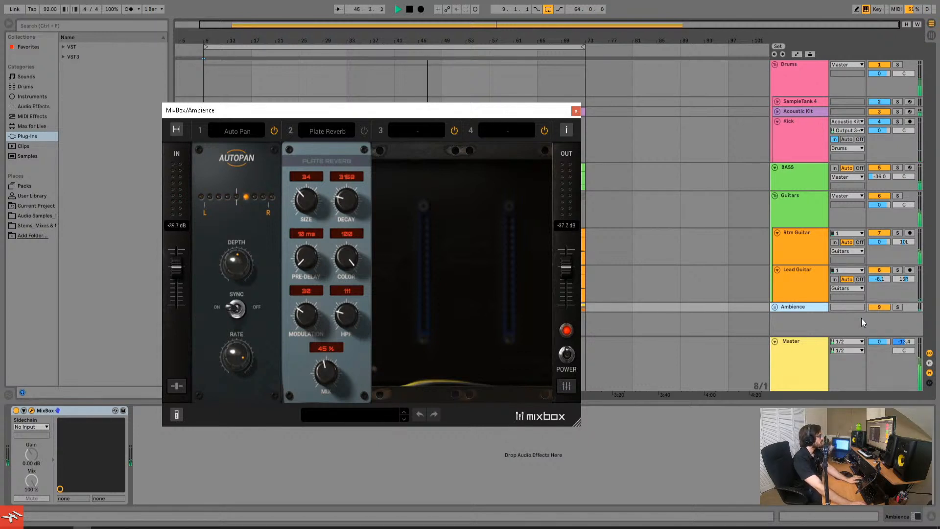
pyautogui.moveTo(880, 342); pyautogui.dragTo(879, 358)
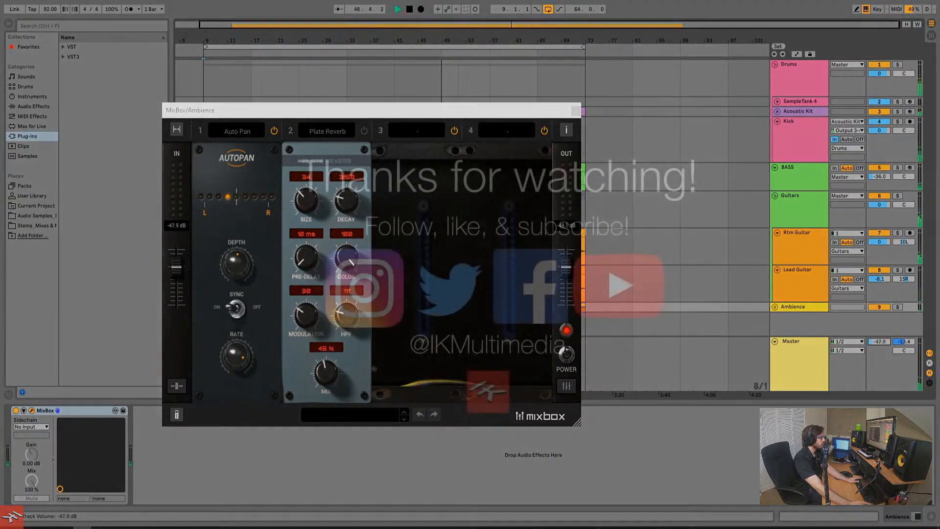